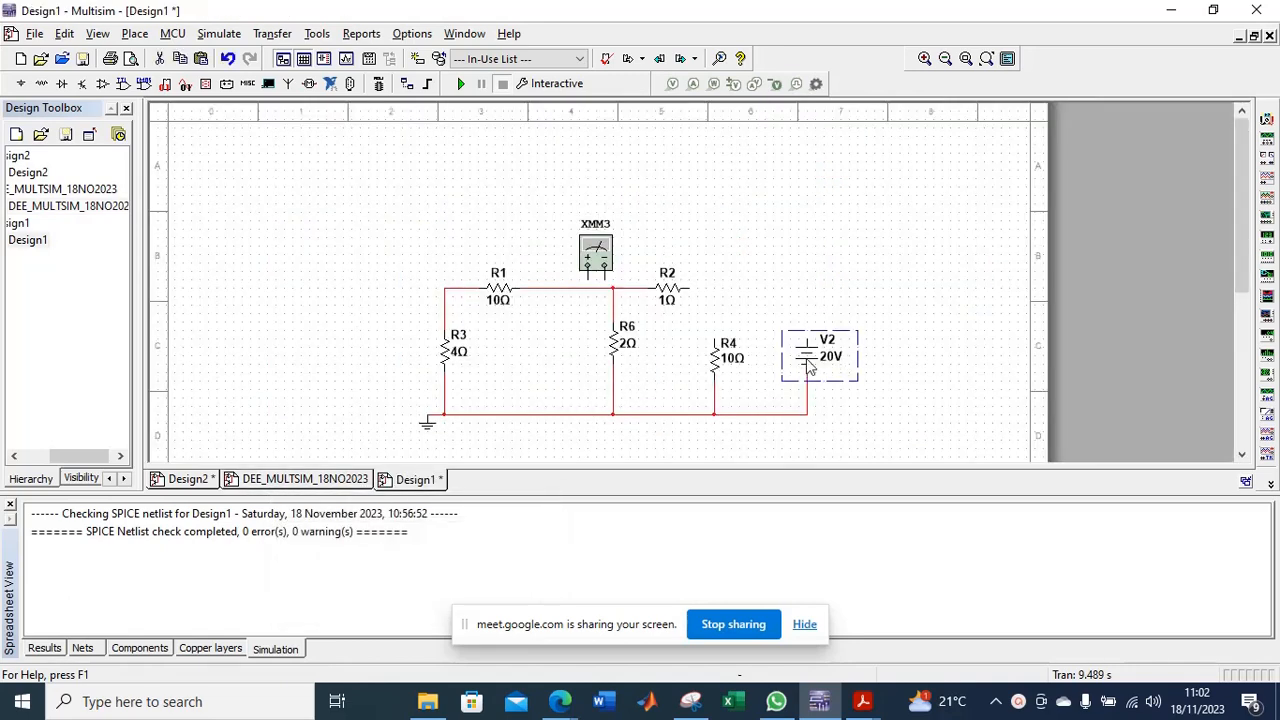
# Step: Delete voltage source V2 and wire the upper terminal of R4 to the free end of R2
pyautogui.press('Delete')
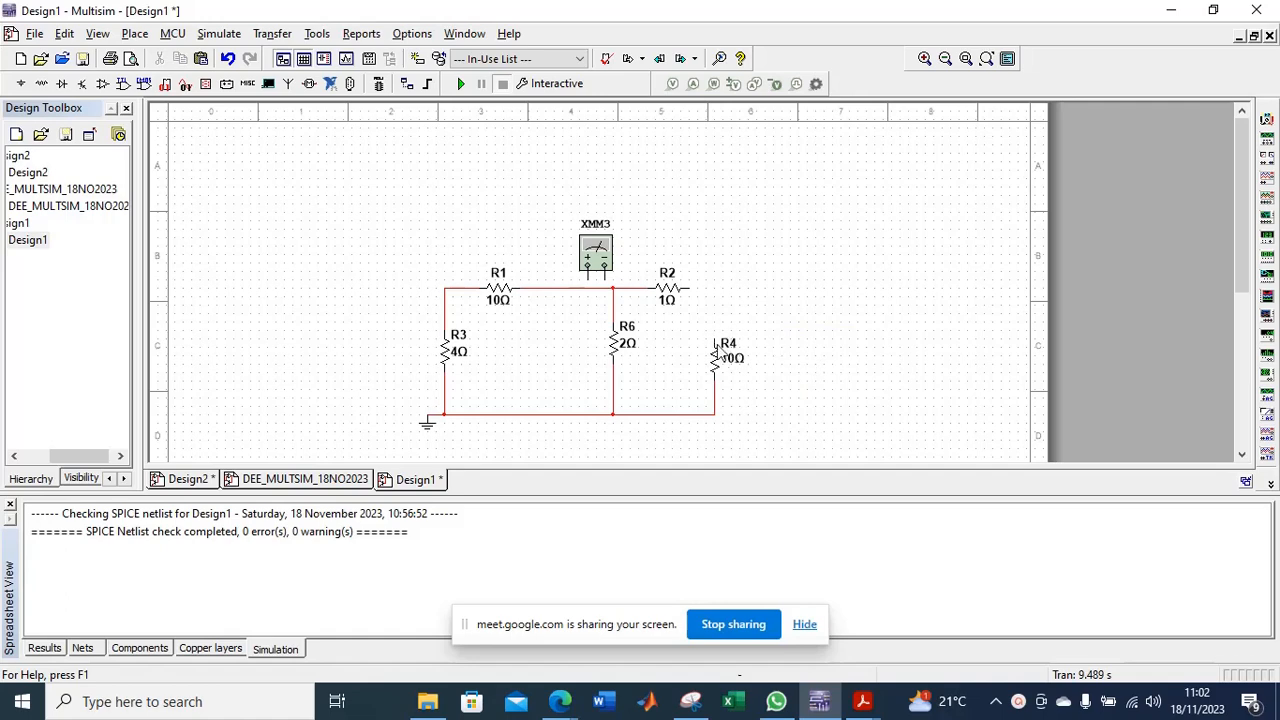
pyautogui.click(713, 341)
pyautogui.click(714, 288)
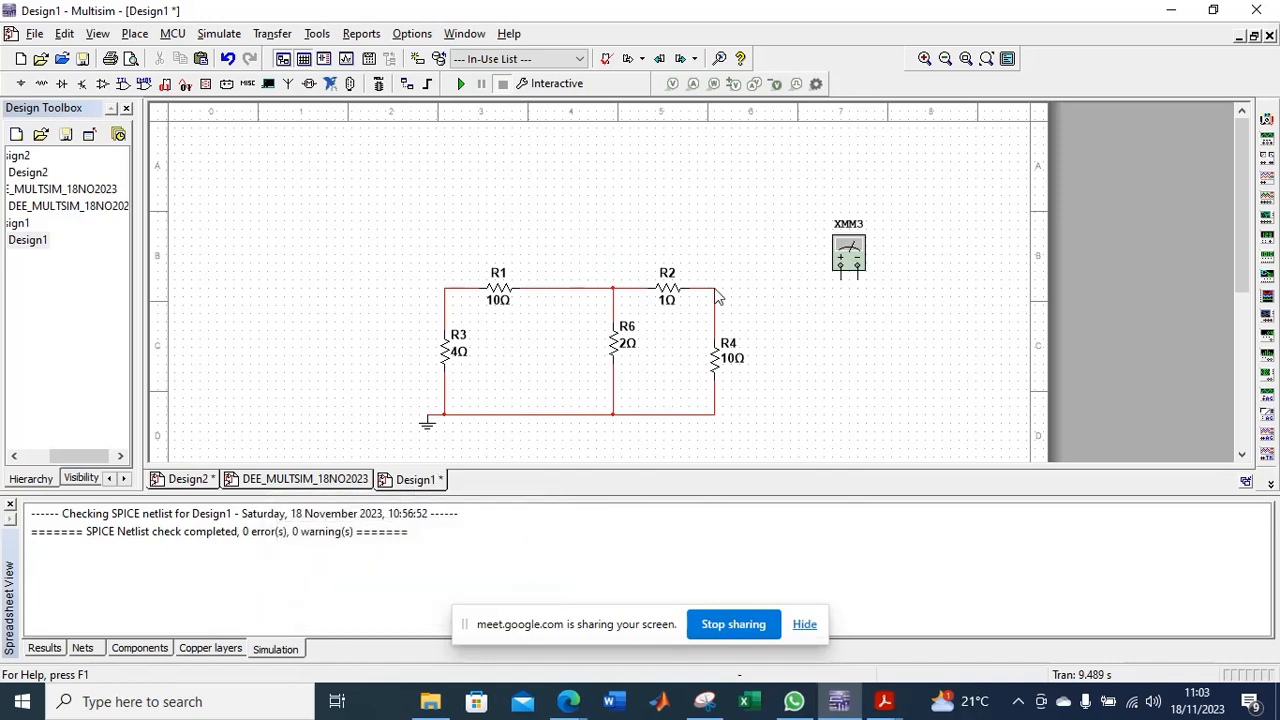
# Step: Wire multimeter XMM3 across R4, with its positive terminal on the R2–R4 node and its negative terminal on the ground line
pyautogui.click(714, 290)
pyautogui.click(714, 290)
pyautogui.click(714, 290)
pyautogui.click(733, 297)
pyautogui.moveTo(841, 278); pyautogui.dragTo(716, 293)
pyautogui.click(715, 288)
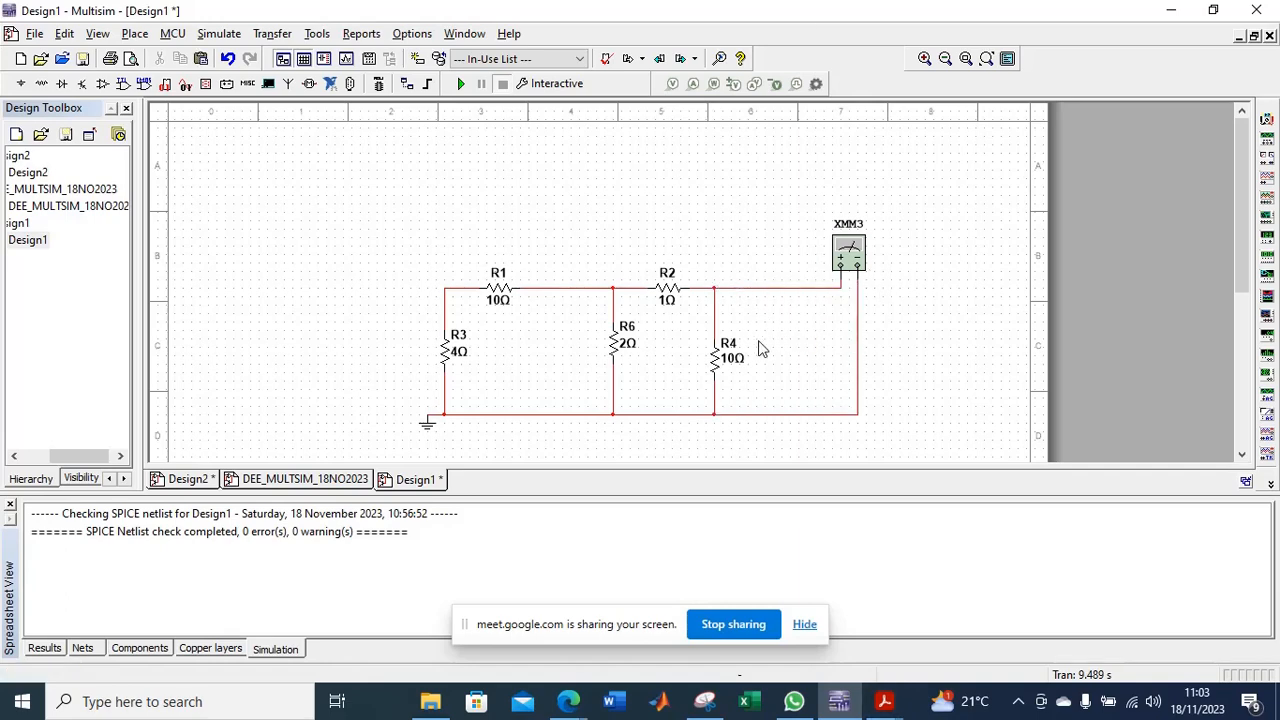
# Step: Set multimeter XMM3 to resistance mode, run the simulation to measure the network's resistance across R4, and stop it
pyautogui.doubleClick(848, 252)
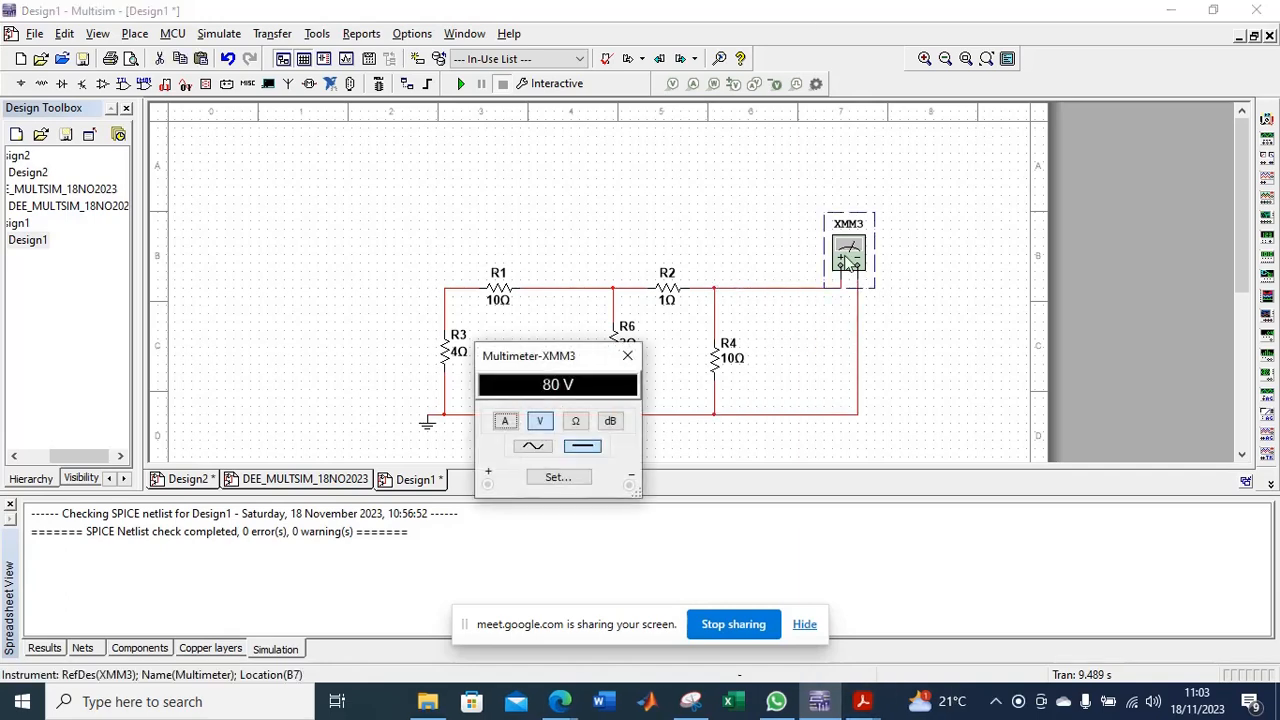
pyautogui.click(577, 421)
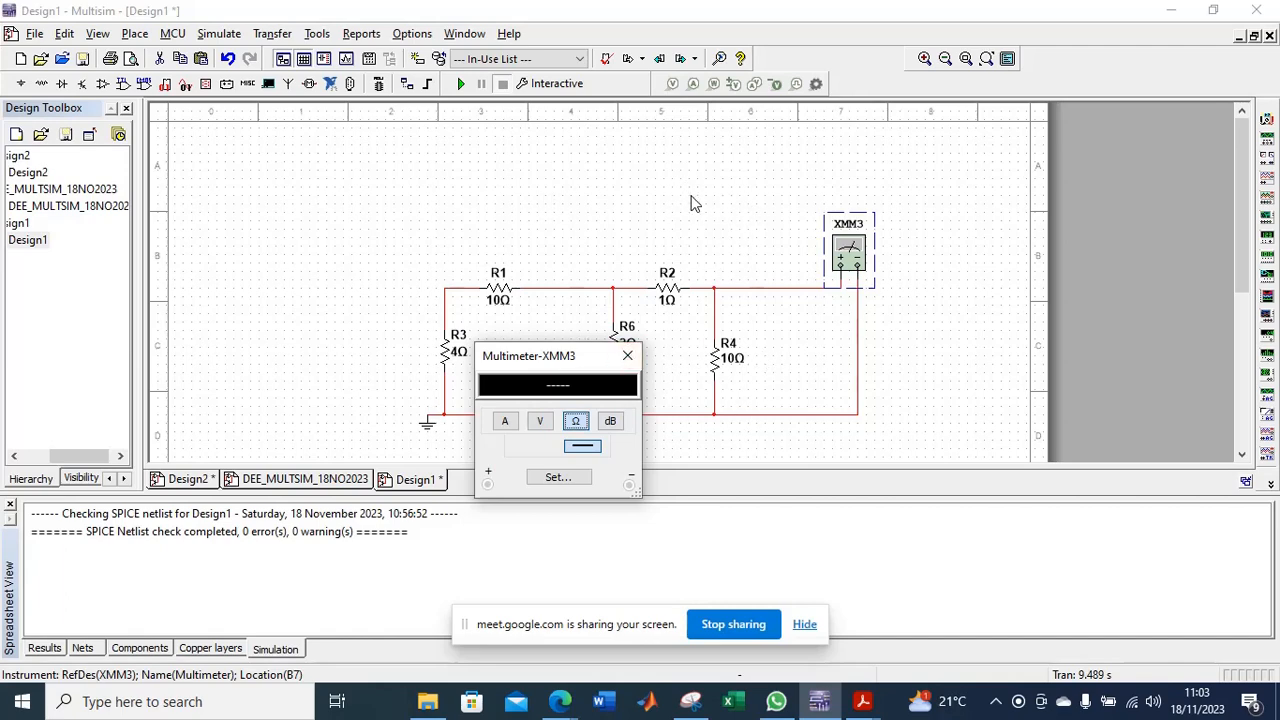
pyautogui.click(460, 84)
pyautogui.moveTo(605, 362); pyautogui.dragTo(614, 177)
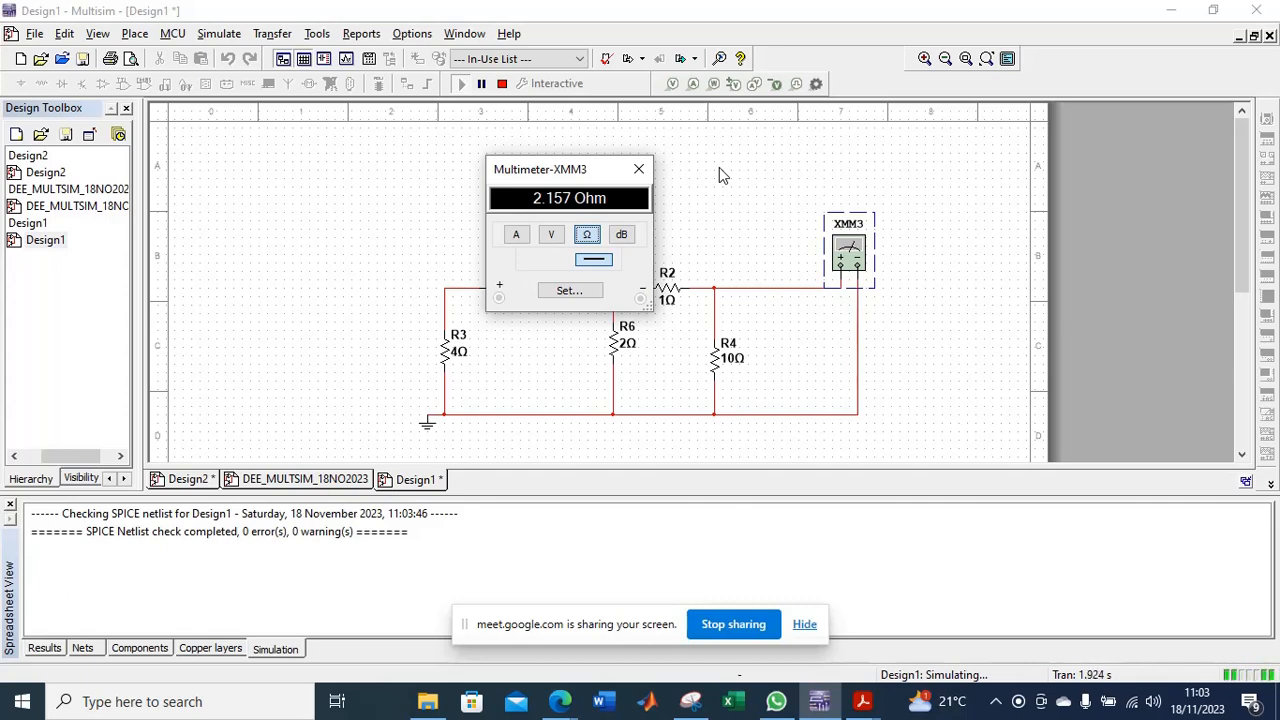
pyautogui.moveTo(564, 169); pyautogui.dragTo(405, 169)
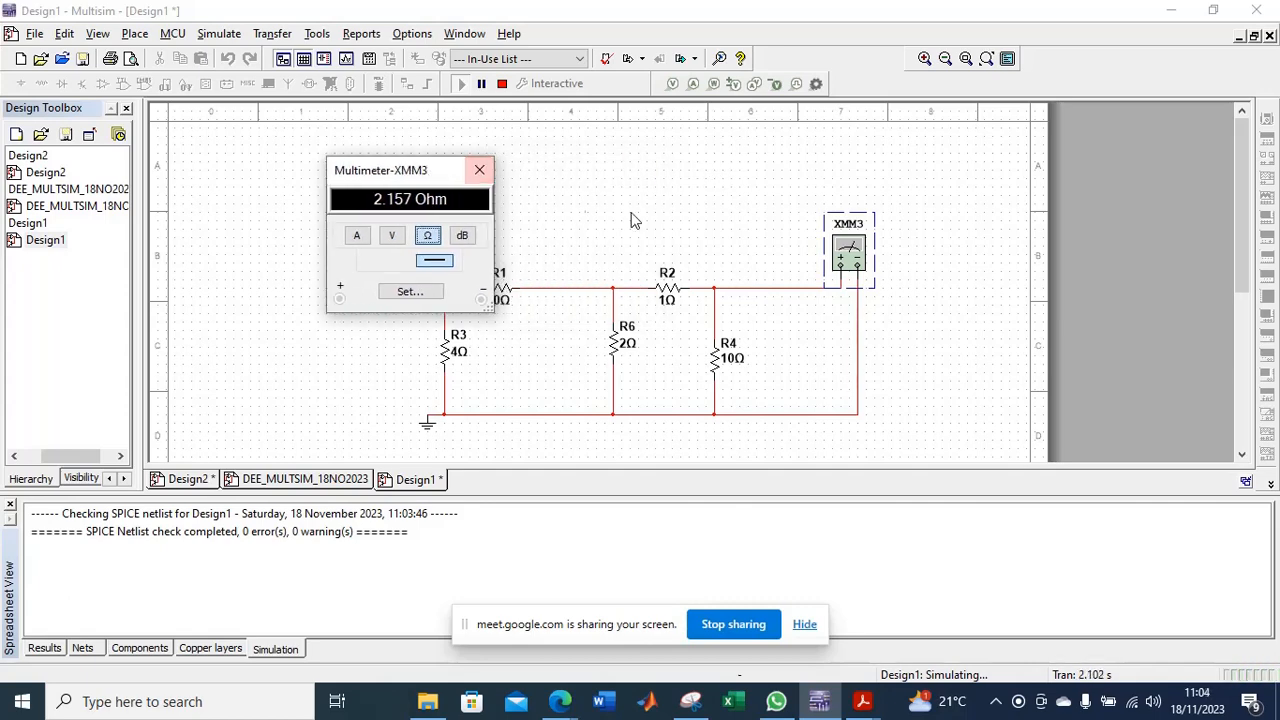
pyautogui.click(502, 84)
# Step: Check the original circuit in DEE_MULTSIM_18NO2023, and delete multimeter XMM3 from Design1
pyautogui.click(279, 481)
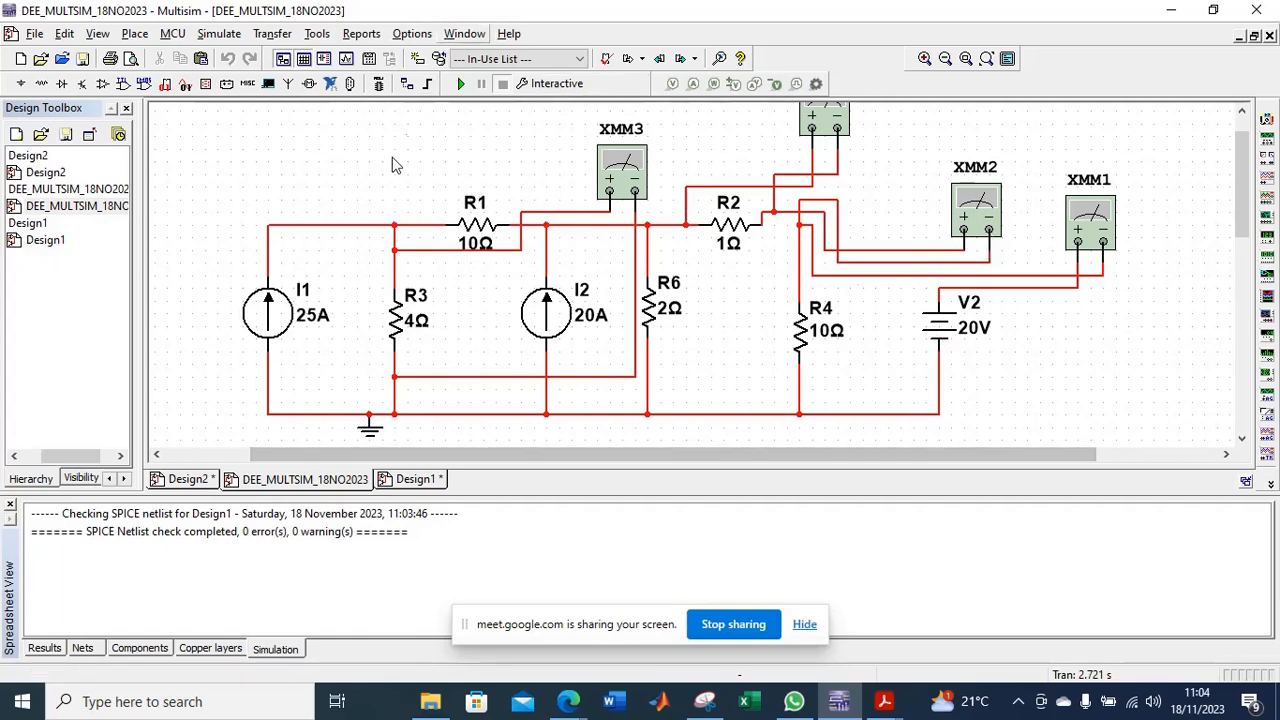
pyautogui.click(415, 485)
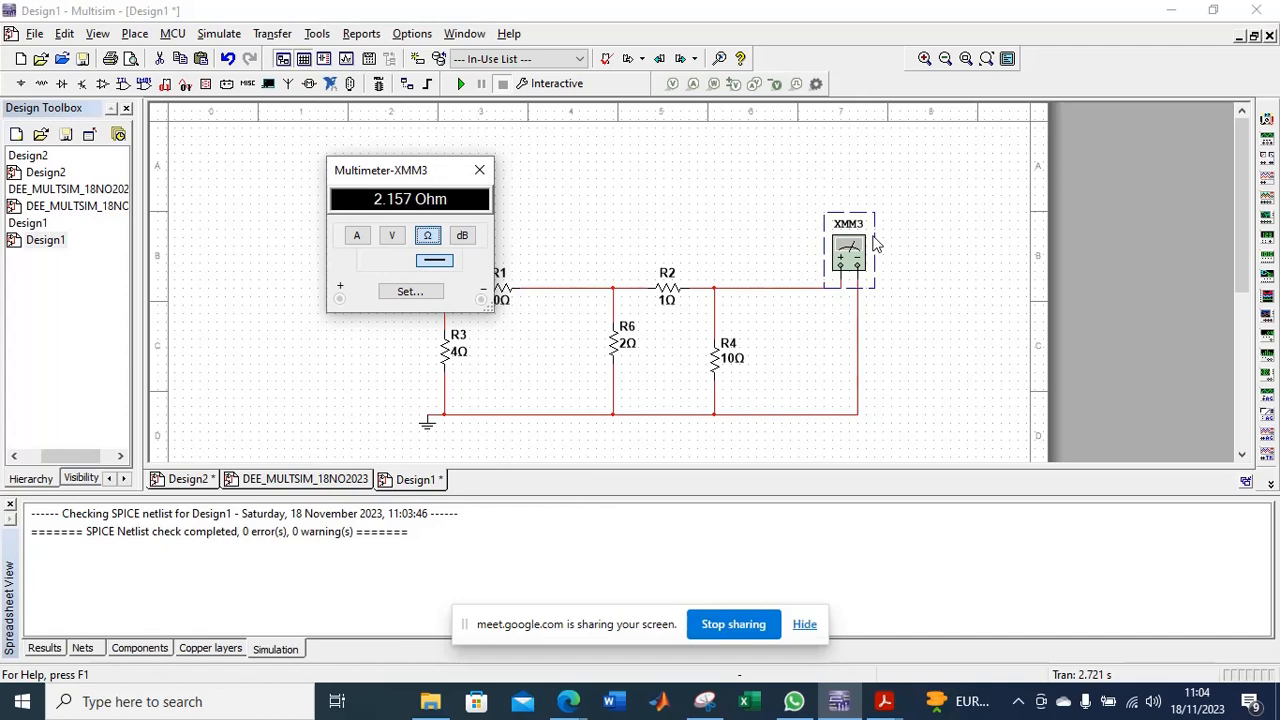
pyautogui.press('Delete')
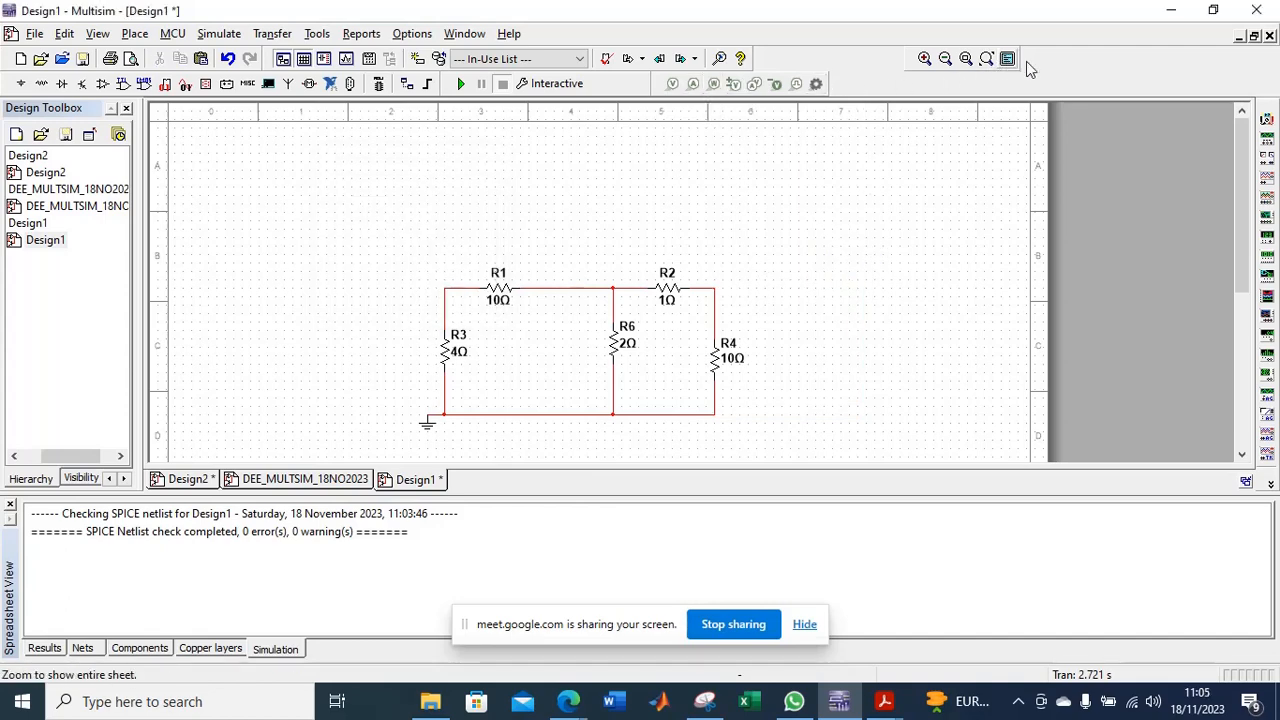
# Step: Place a single switch with toggle key A from the Basic group's SWITCH family beside R4
pyautogui.hotkey('ctrl', 'w')
pyautogui.click(1246, 50)
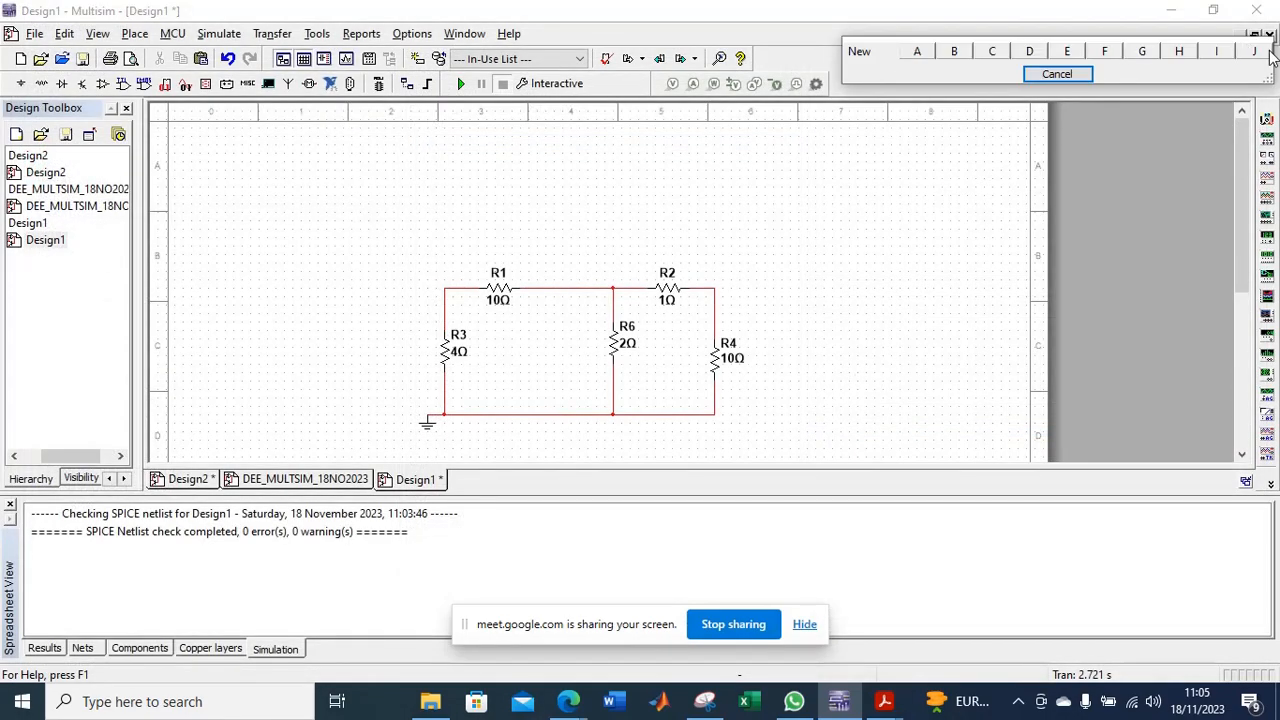
pyautogui.click(1057, 74)
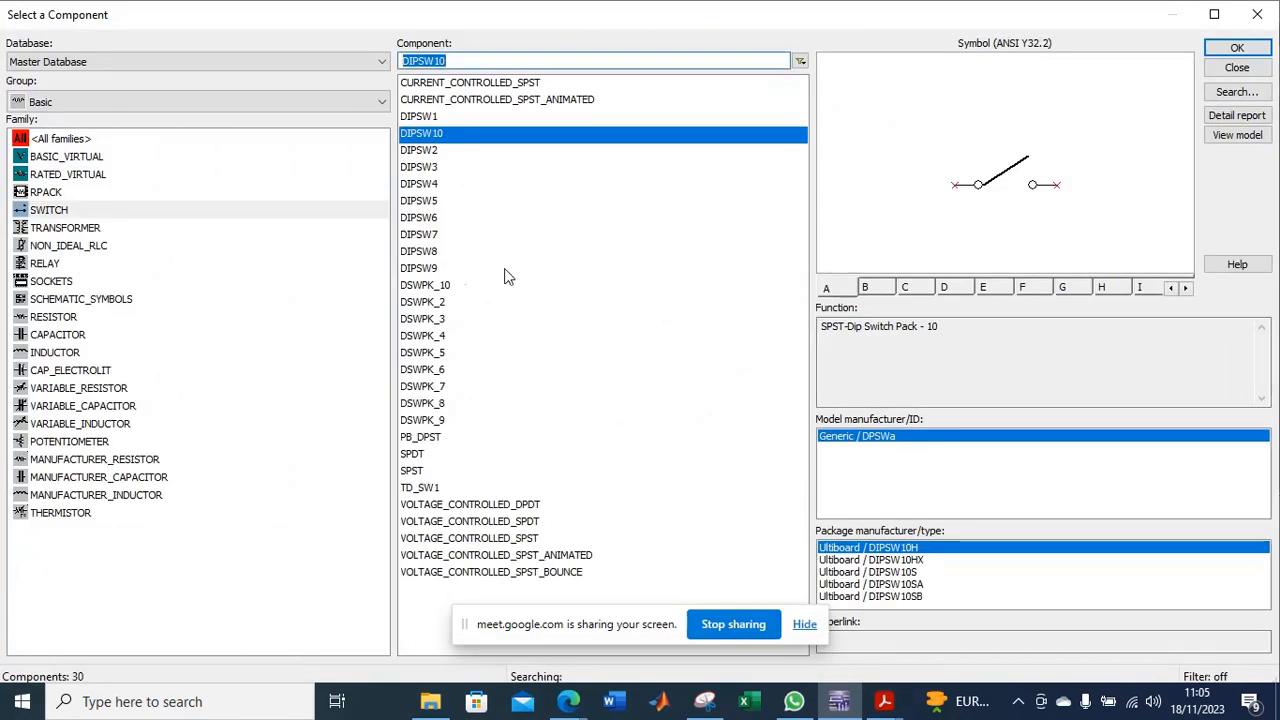
pyautogui.click(440, 285)
pyautogui.press('Escape')
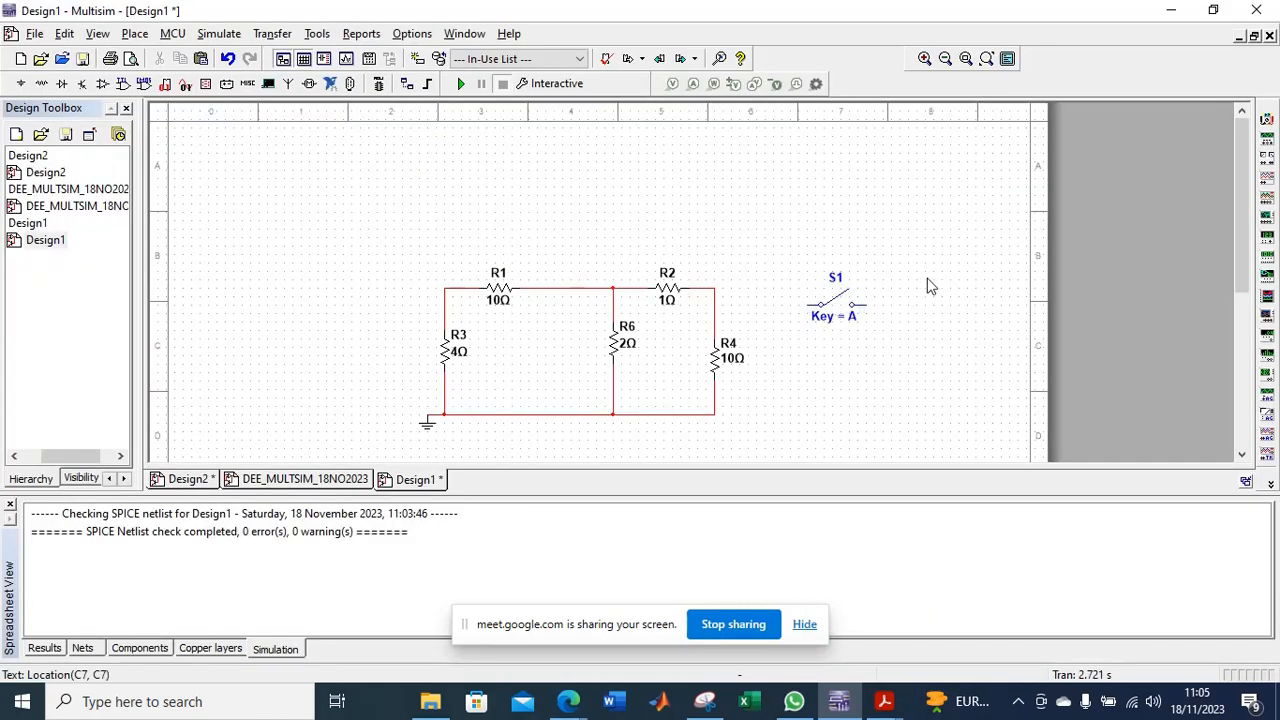
# Step: Rotate switch S1 90° clockwise and wire it in parallel with R4
pyautogui.click(820, 298)
pyautogui.rightClick(820, 298)
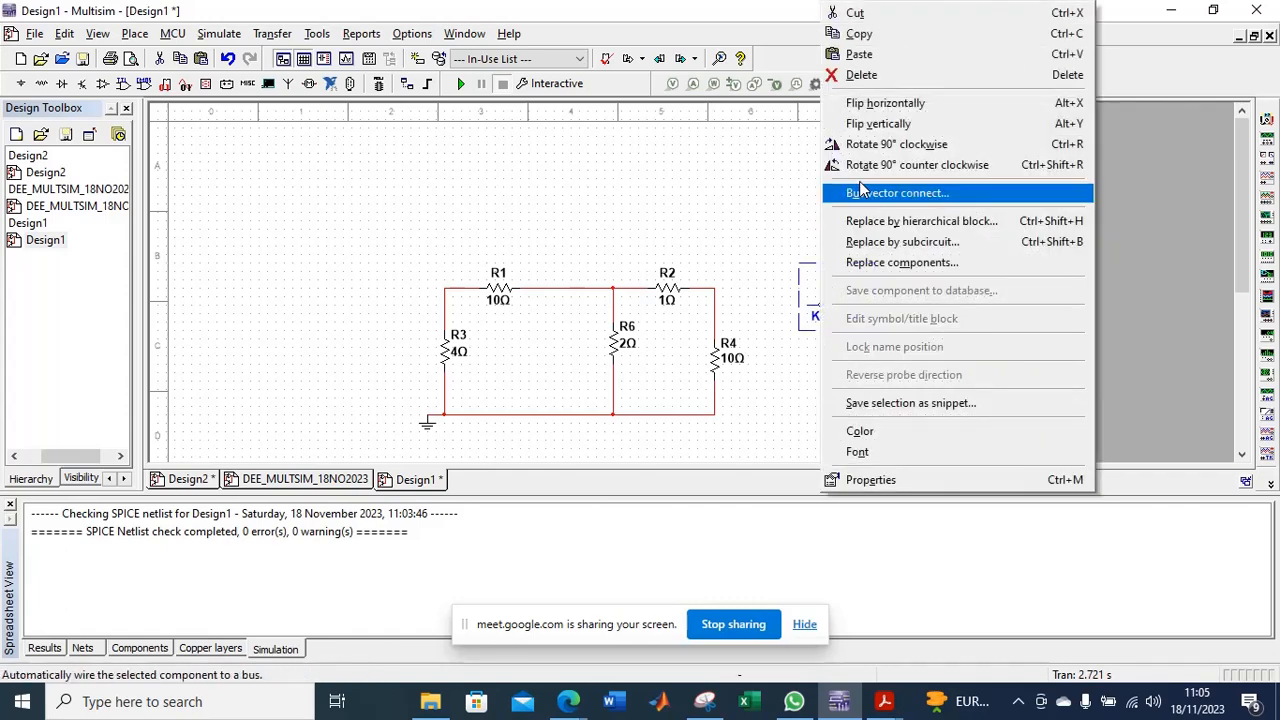
pyautogui.press('Escape')
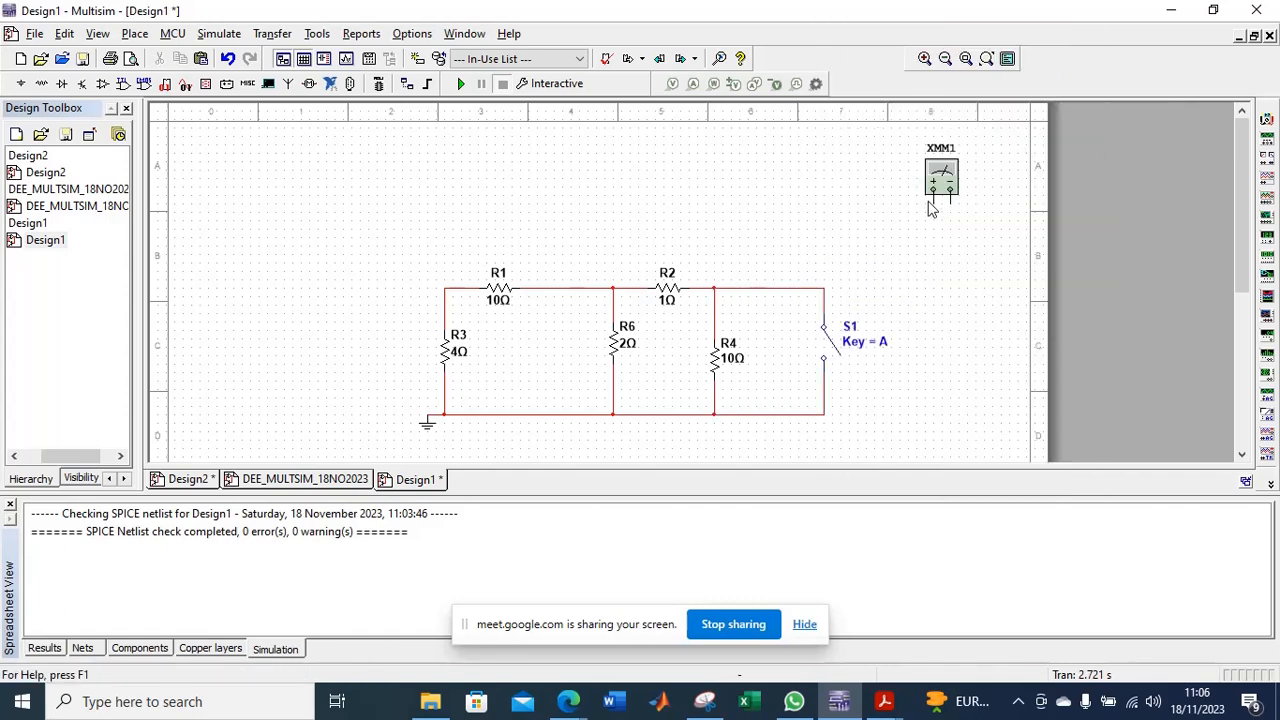
# Step: Wire multimeter XMM1 across switch S1, with its positive terminal on the upper node and its negative terminal on the ground line
pyautogui.click(932, 203)
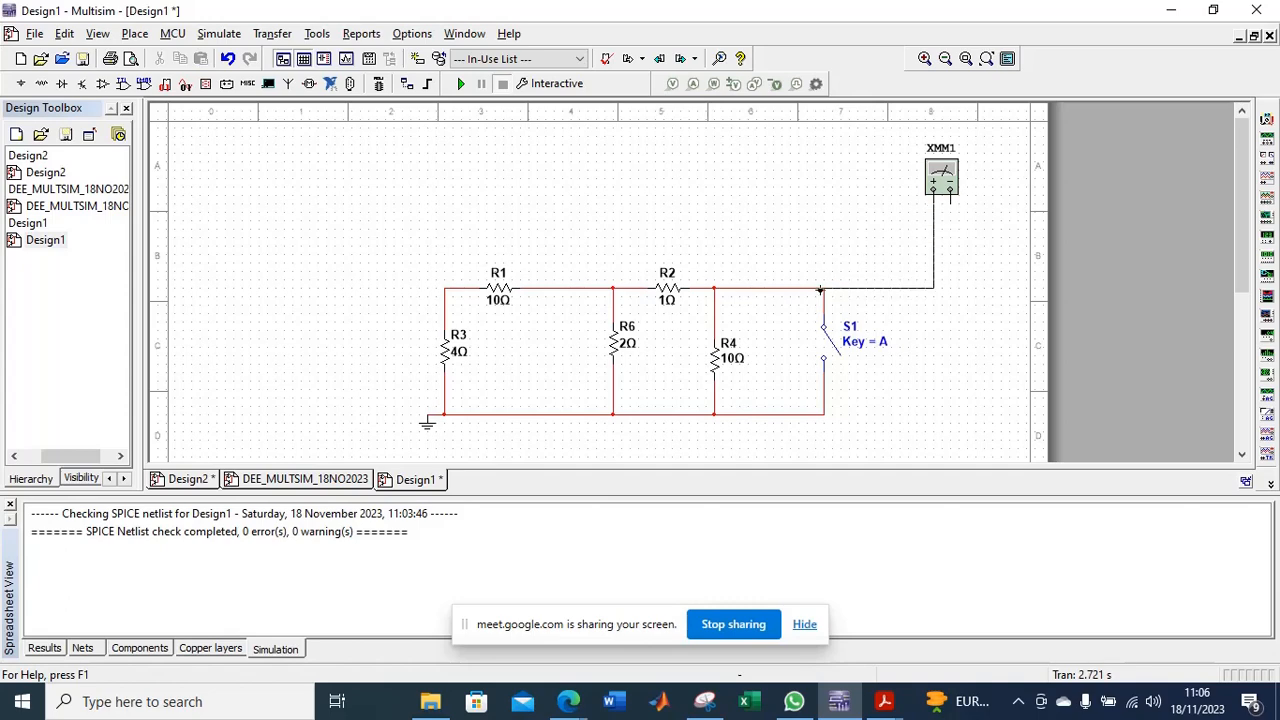
pyautogui.click(826, 290)
pyautogui.click(950, 190)
pyautogui.click(824, 413)
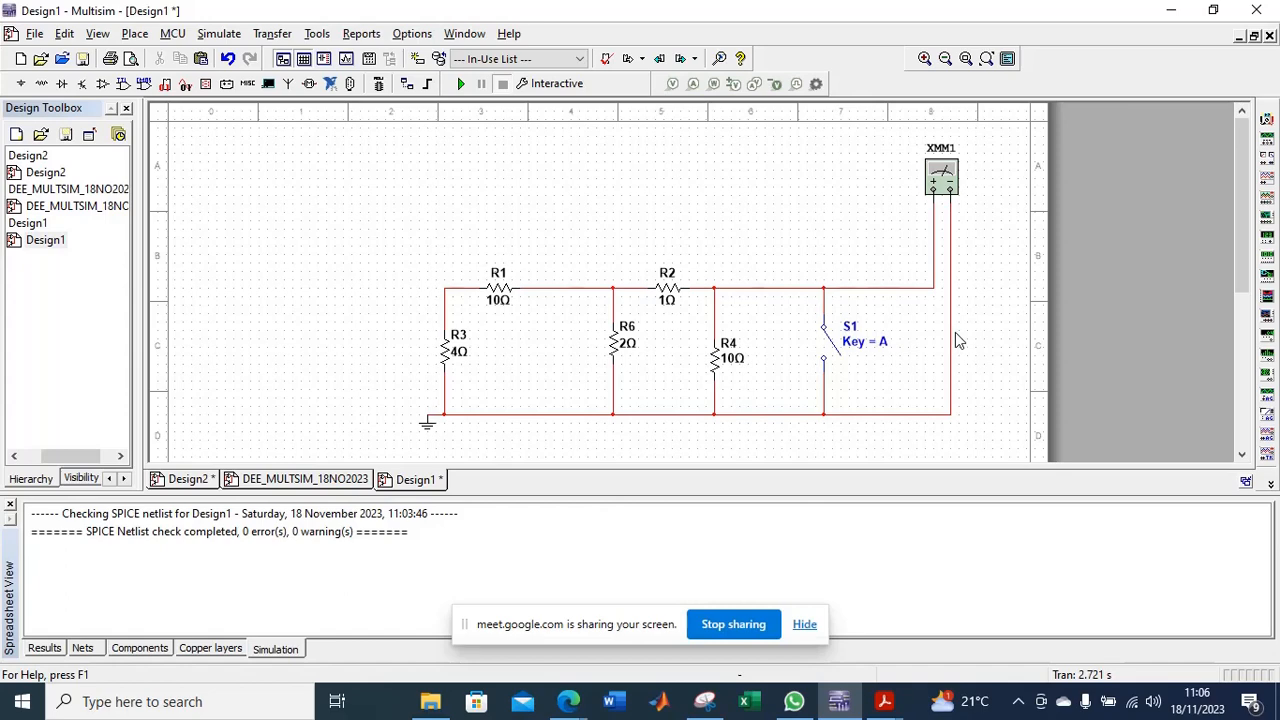
# Step: Run the simulation with switch S1 open, set XMM1 to resistance mode to measure across S1, and stop the simulation
pyautogui.press('a')
pyautogui.click(462, 84)
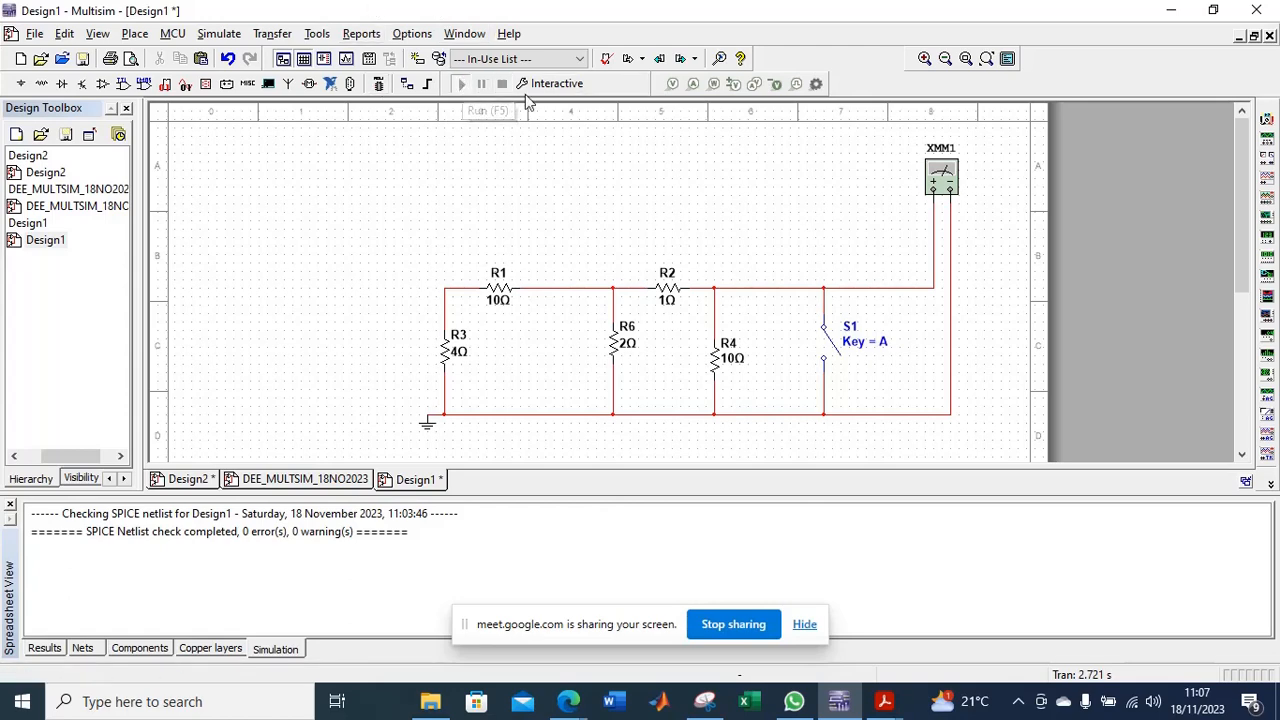
pyautogui.doubleClick(944, 180)
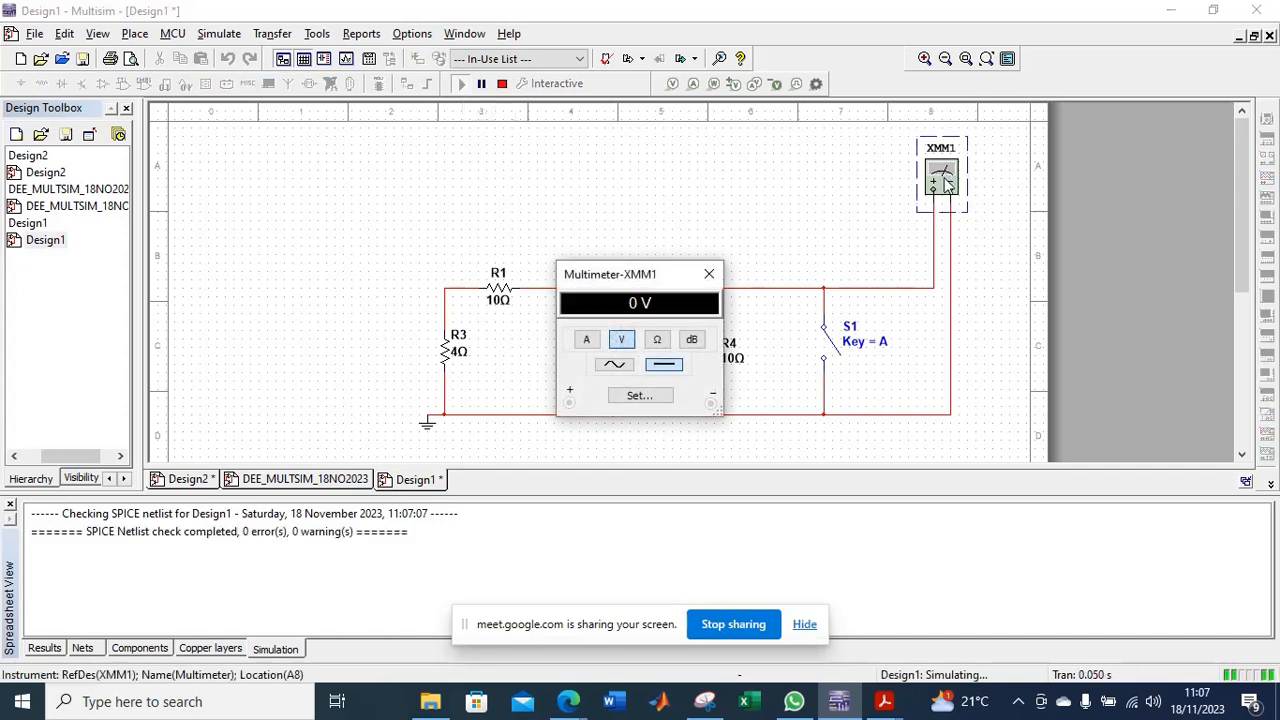
pyautogui.click(657, 339)
pyautogui.click(817, 199)
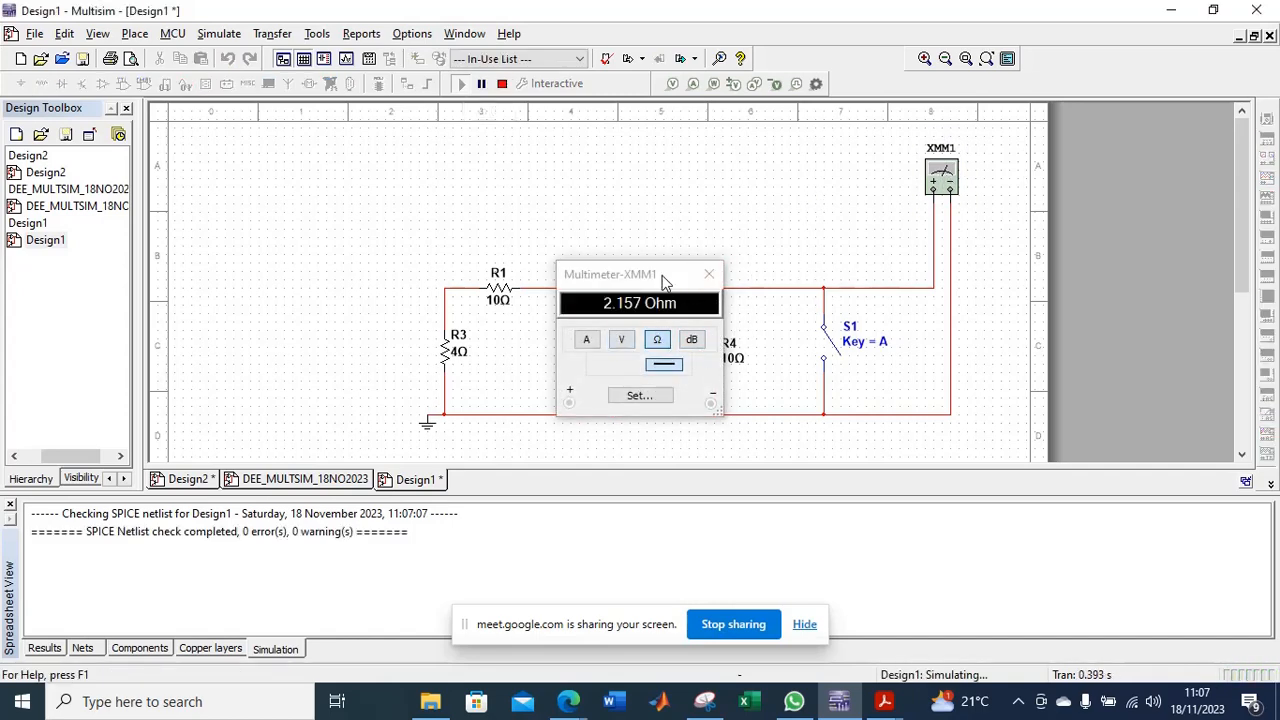
pyautogui.moveTo(639, 281); pyautogui.dragTo(406, 168)
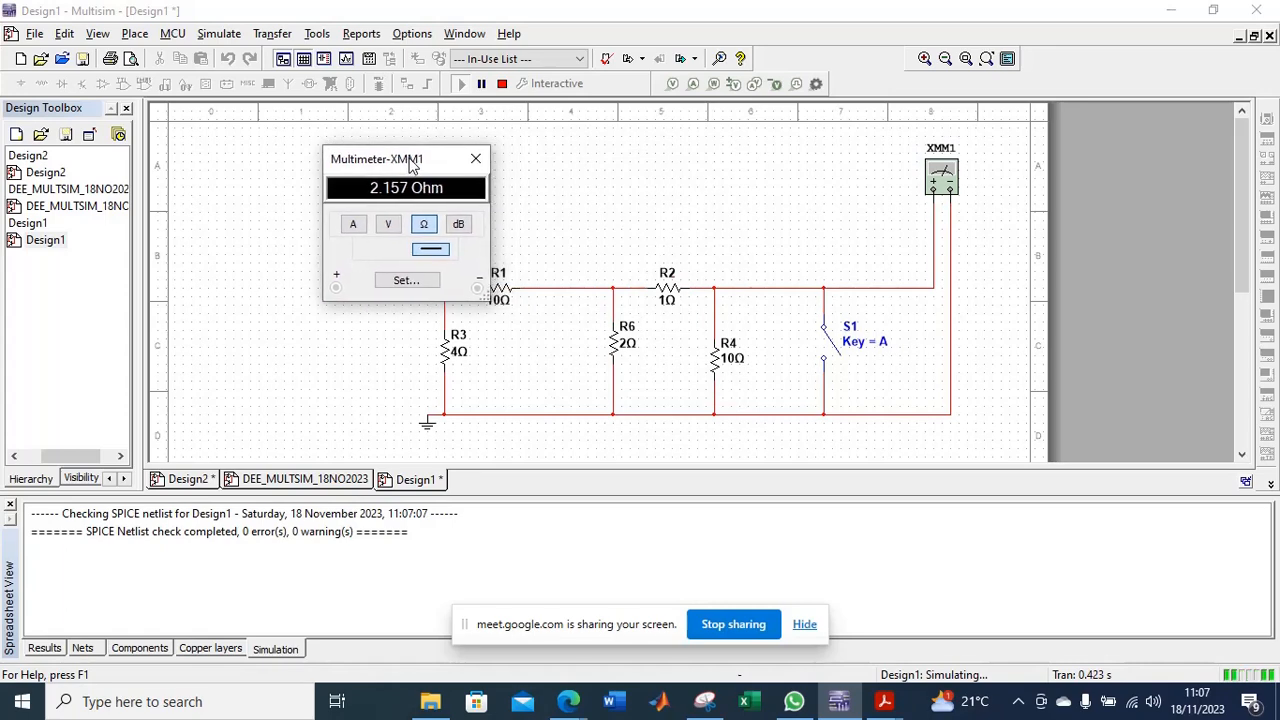
pyautogui.click(502, 83)
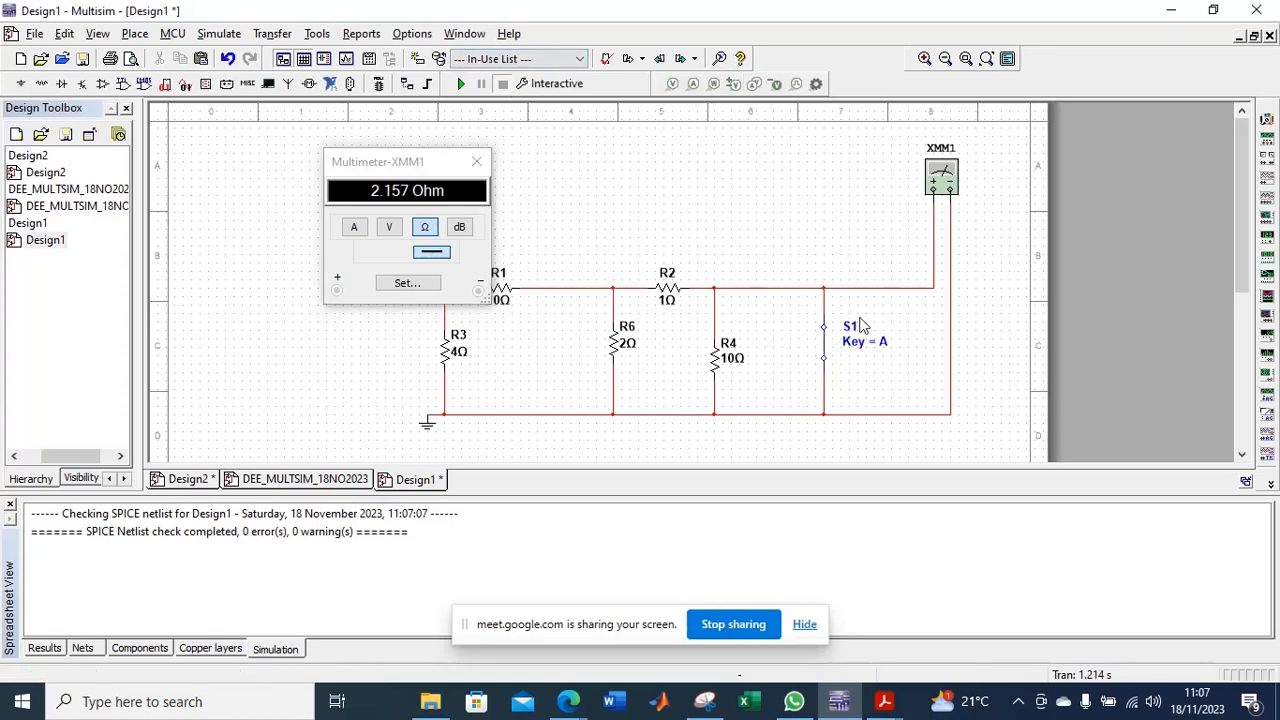
# Step: Rerun the simulation with switch S1 closed to measure the resistance across it, and stop it
pyautogui.click(460, 83)
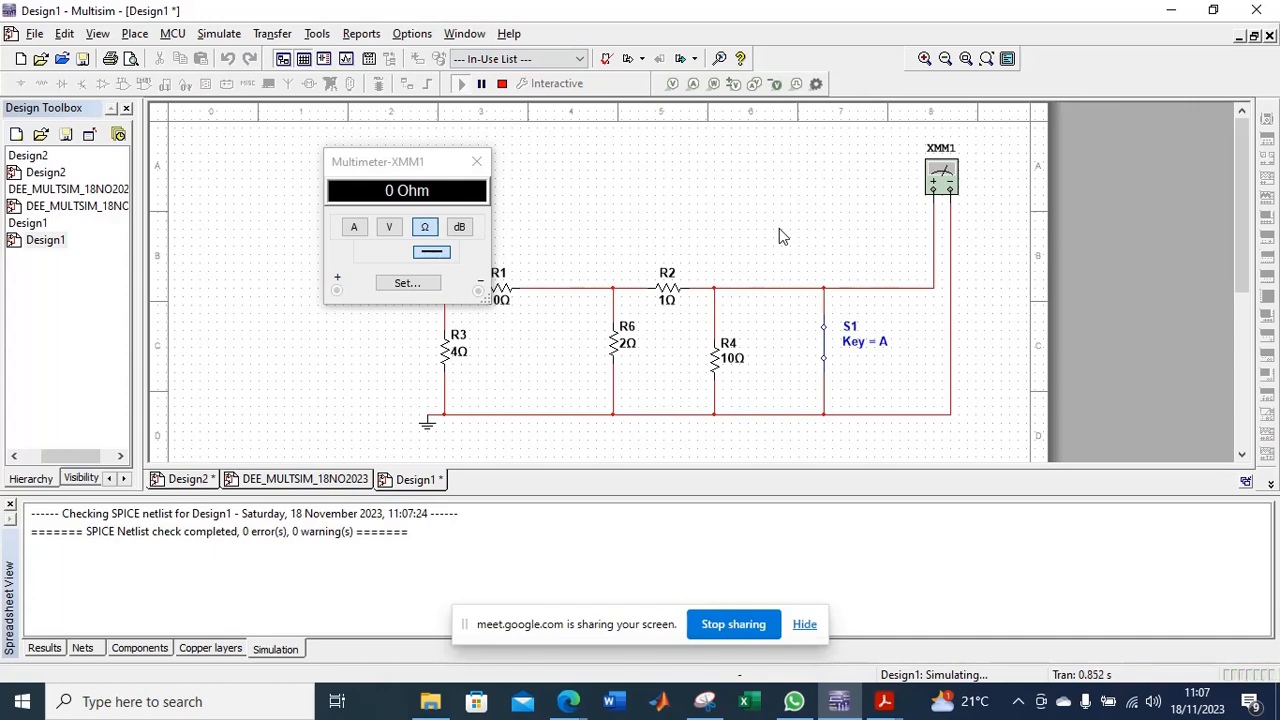
pyautogui.click(502, 84)
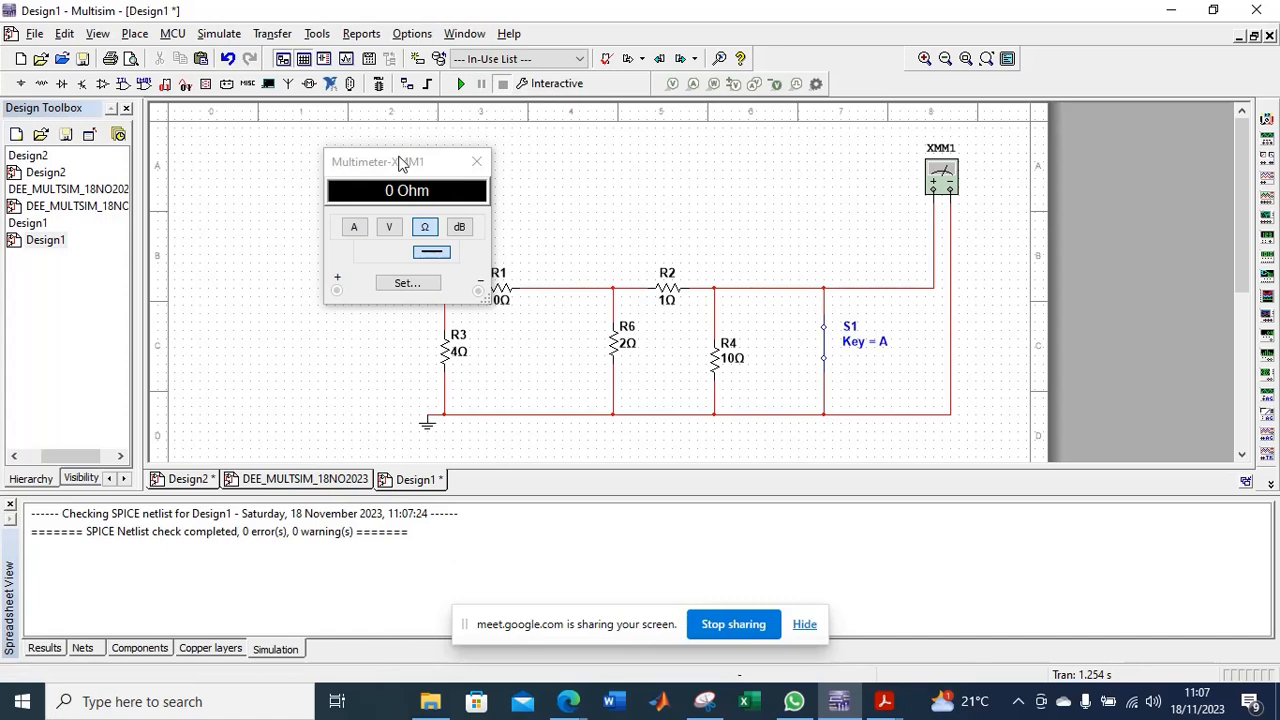
# Step: Delete both wires of multimeter XMM1 and move the instrument to the empty area on the R3 side of the circuit
pyautogui.moveTo(400, 163); pyautogui.dragTo(604, 84)
pyautogui.click(951, 270)
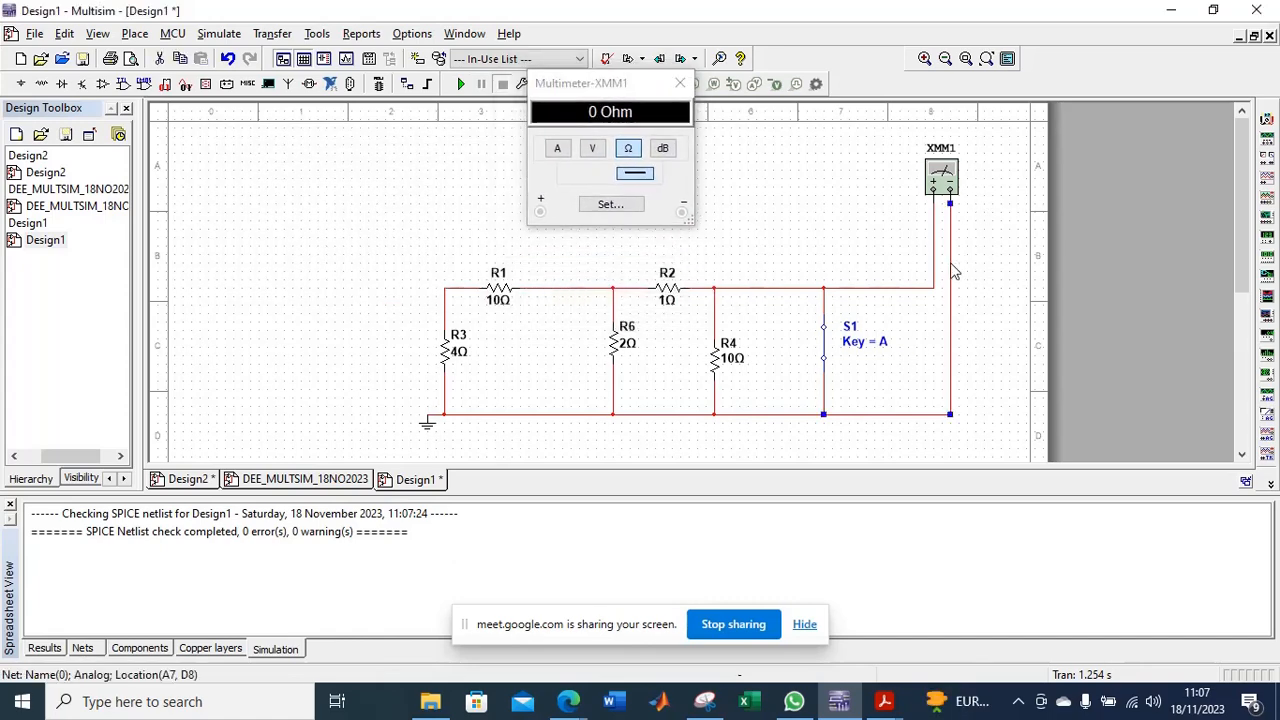
pyautogui.press('Delete')
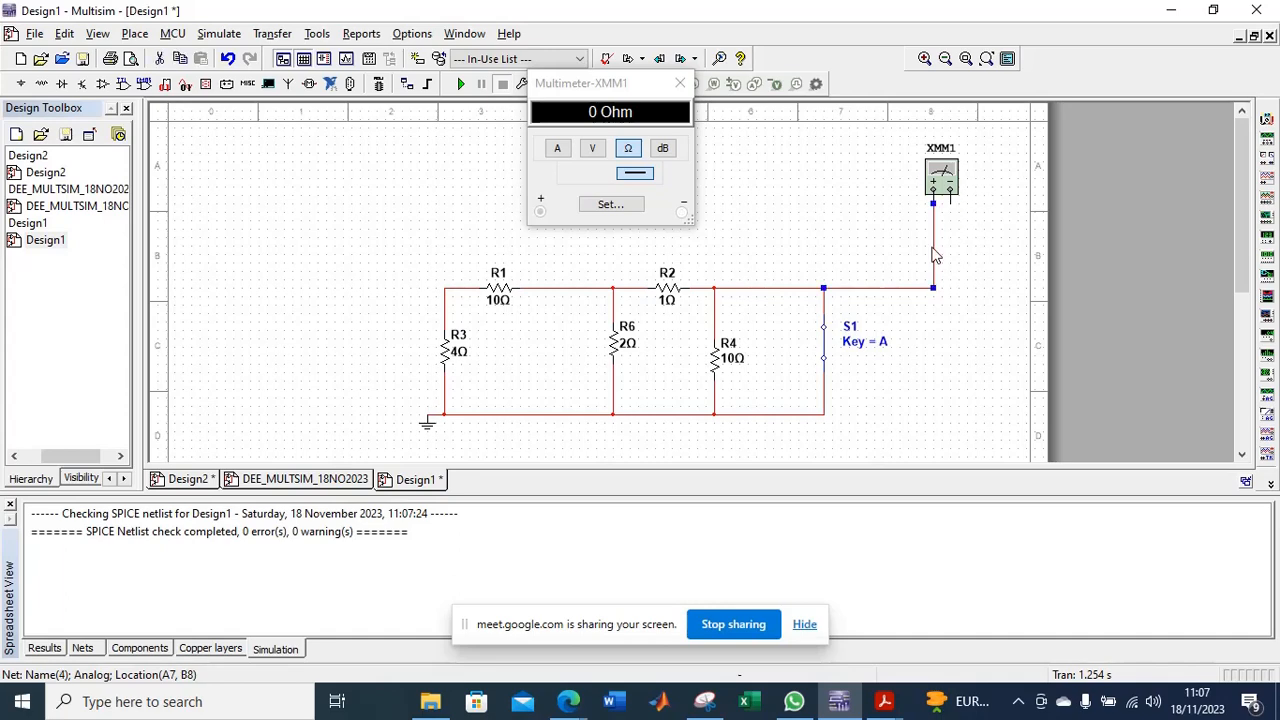
pyautogui.click(933, 251)
pyautogui.press('Delete')
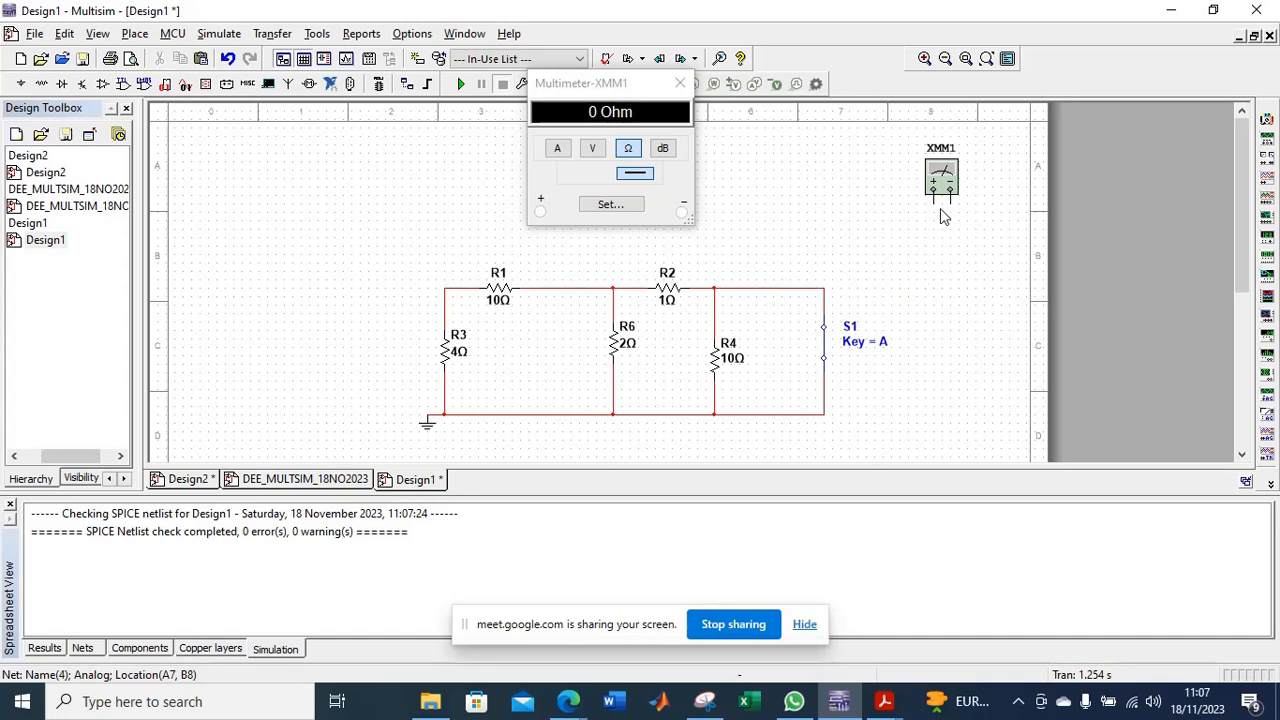
pyautogui.moveTo(941, 180); pyautogui.dragTo(292, 204)
pyautogui.click(203, 412)
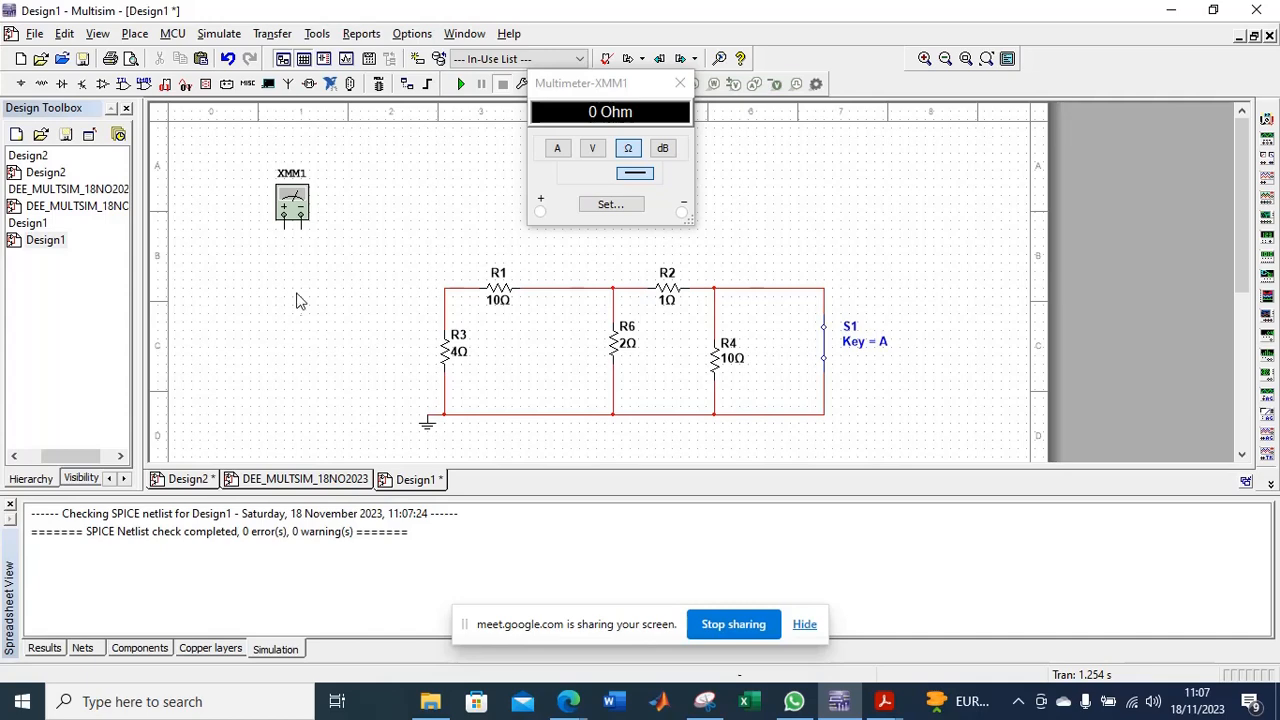
pyautogui.click(301, 224)
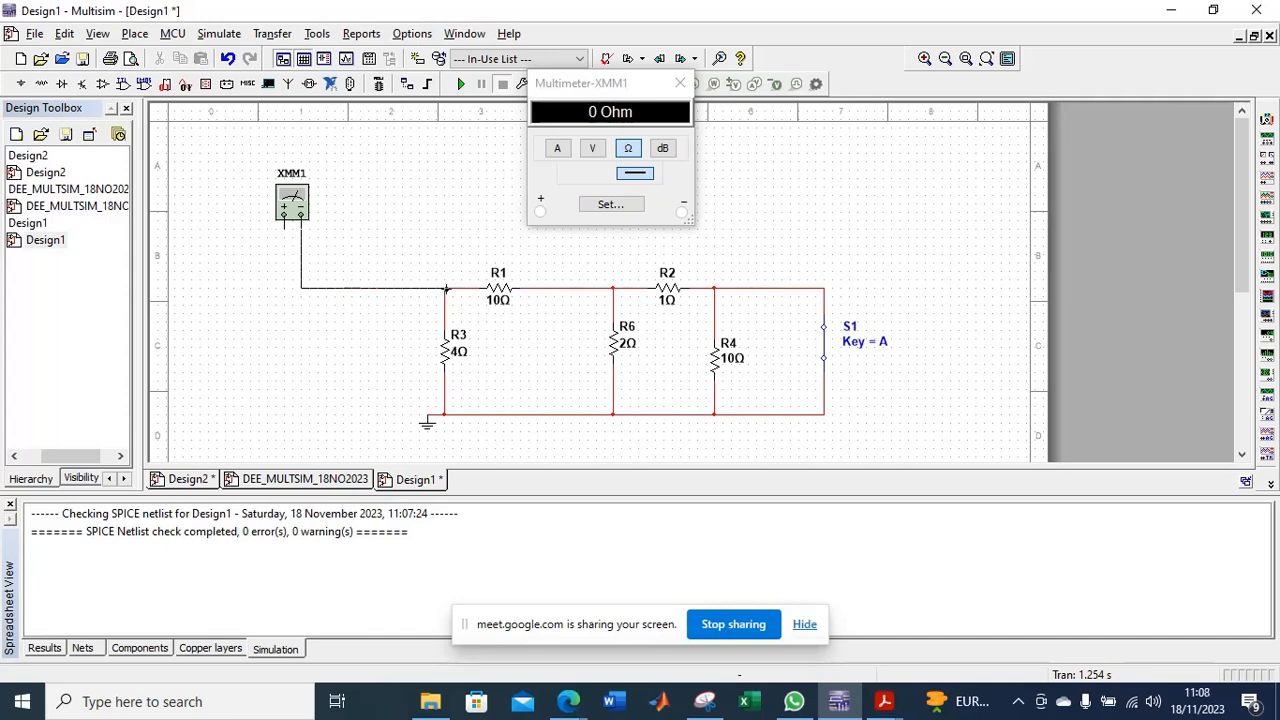
pyautogui.click(445, 288)
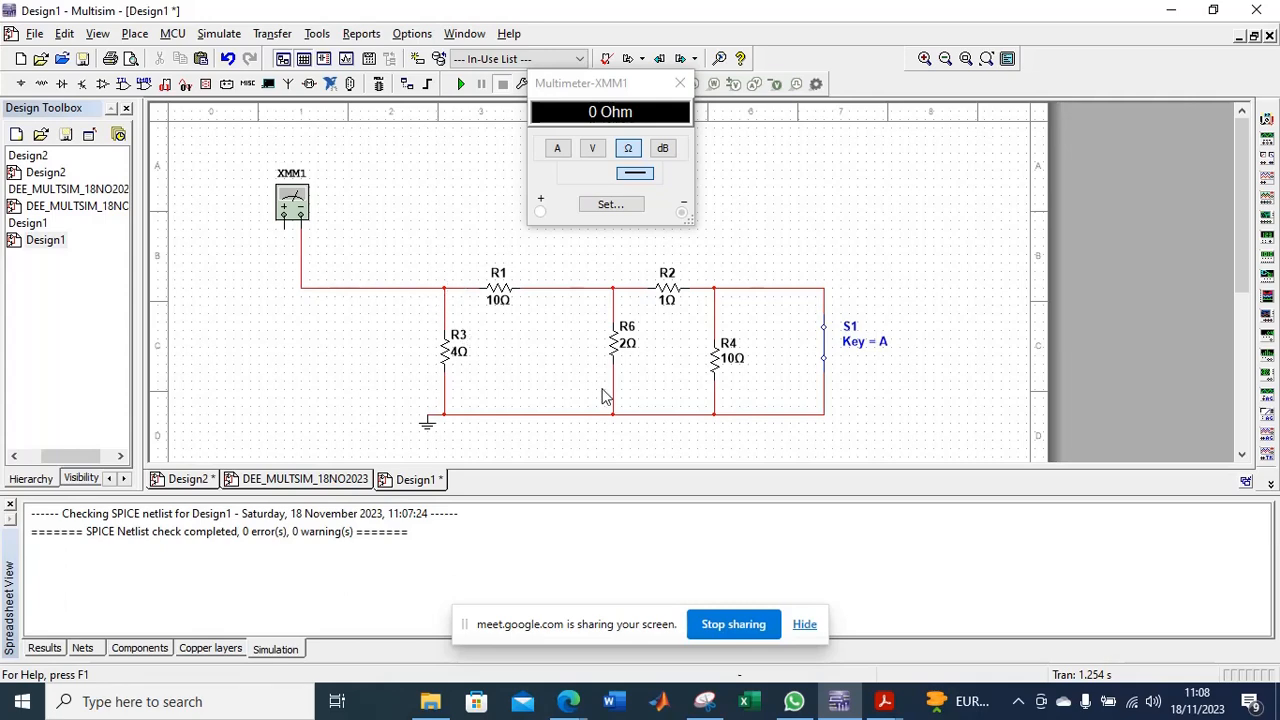
pyautogui.hotkey('ctrl', 'z')
# Step: Wire XMM1's positive terminal to the node between R1 and R3 and its negative terminal to ground
pyautogui.click(284, 228)
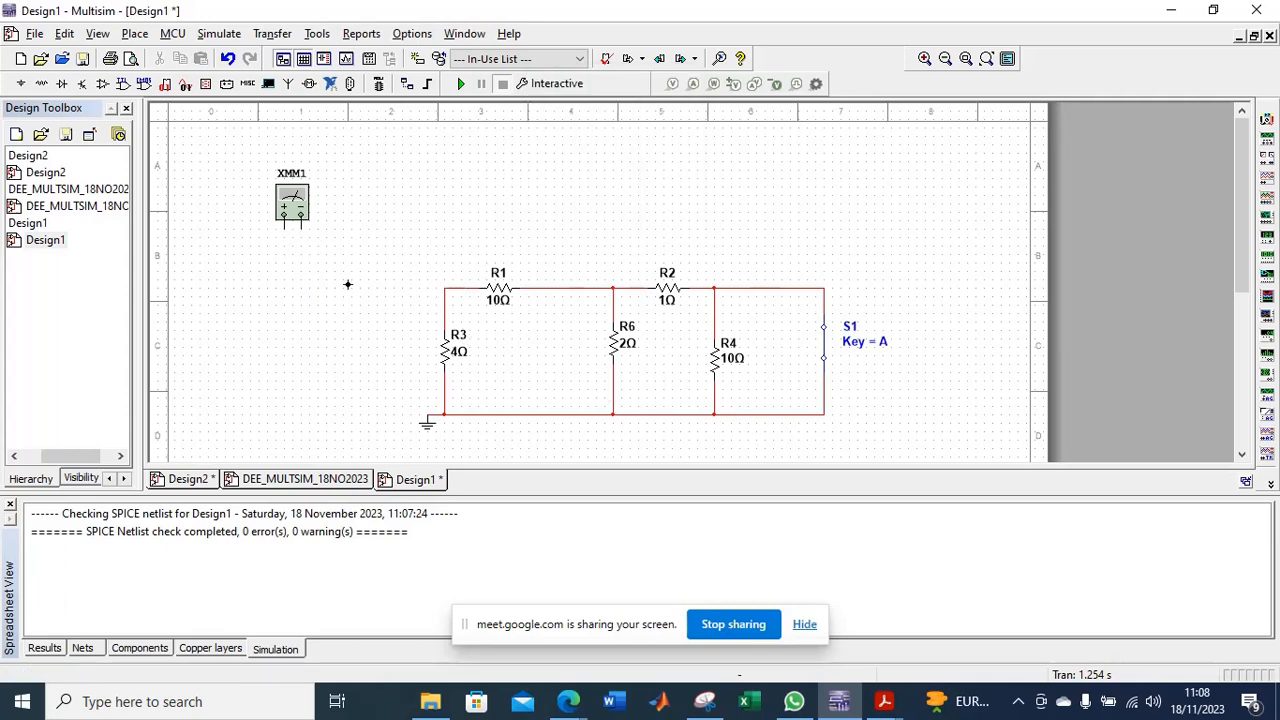
pyautogui.click(445, 288)
pyautogui.click(301, 224)
pyautogui.click(426, 411)
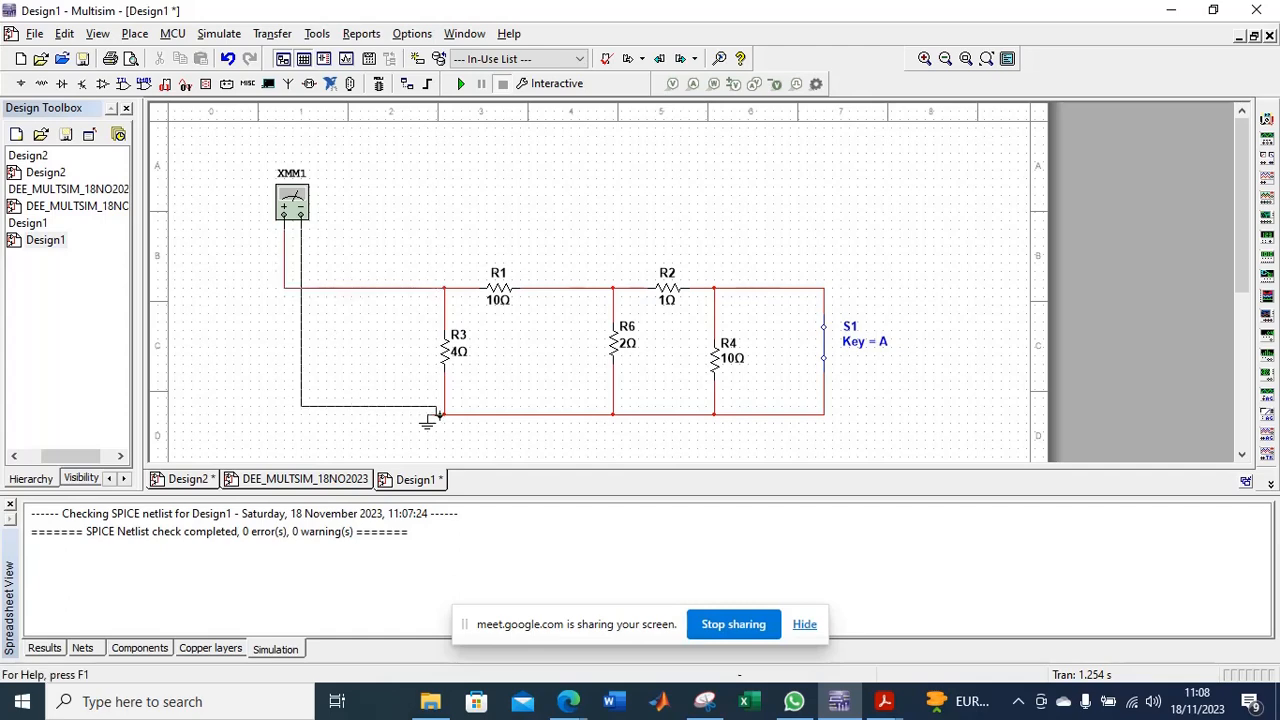
# Step: Open multimeter XMM1's readout and run the simulation to measure the resistance across R3 with S1 closed
pyautogui.doubleClick(303, 210)
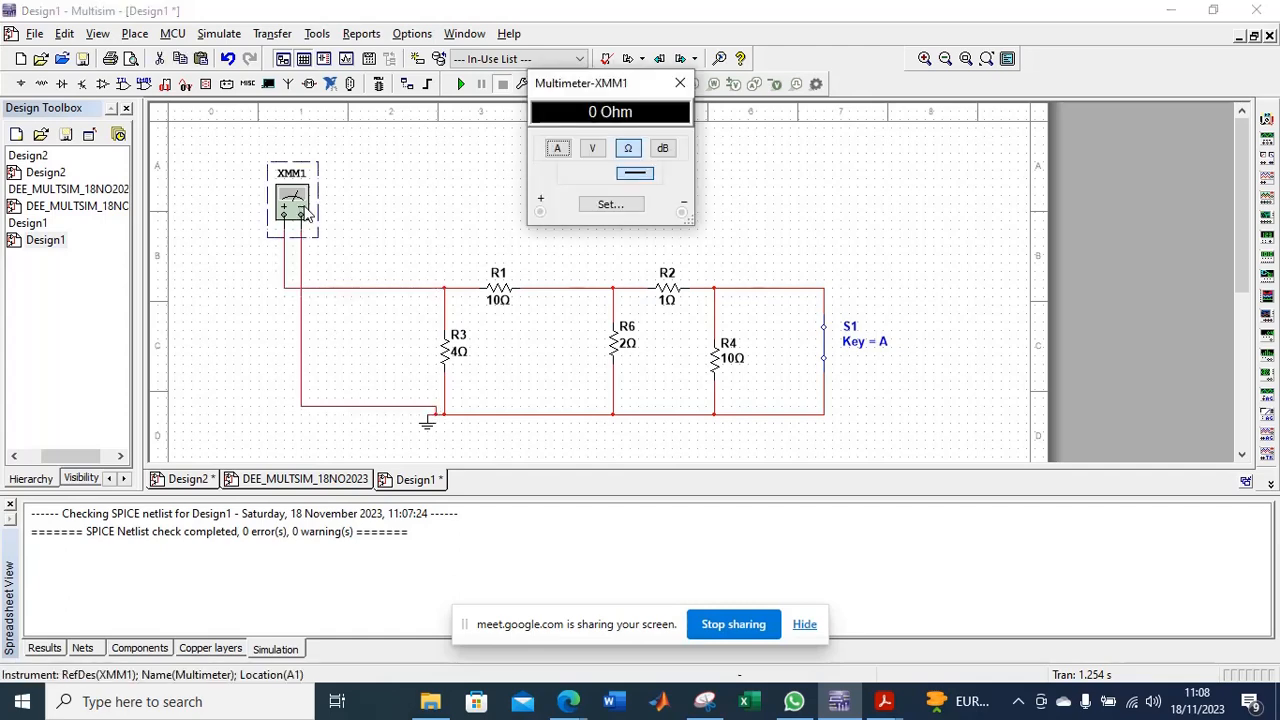
pyautogui.click(461, 84)
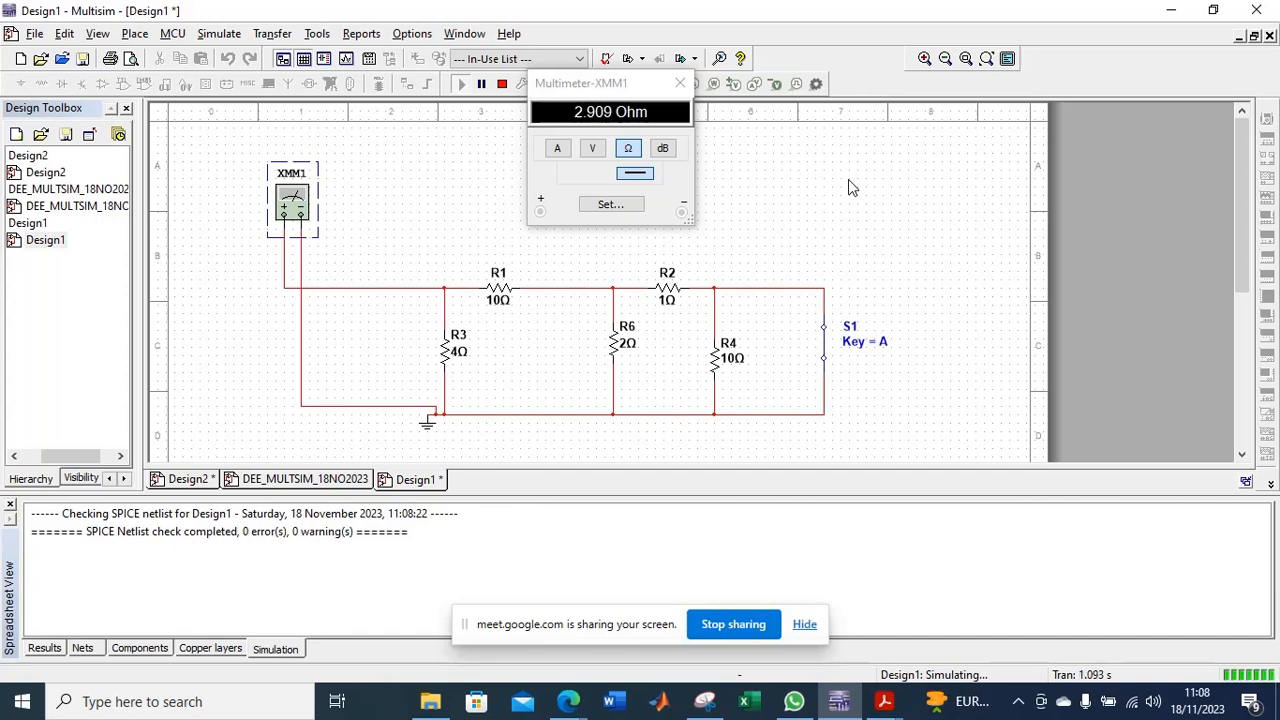
pyautogui.moveTo(587, 83); pyautogui.dragTo(910, 130)
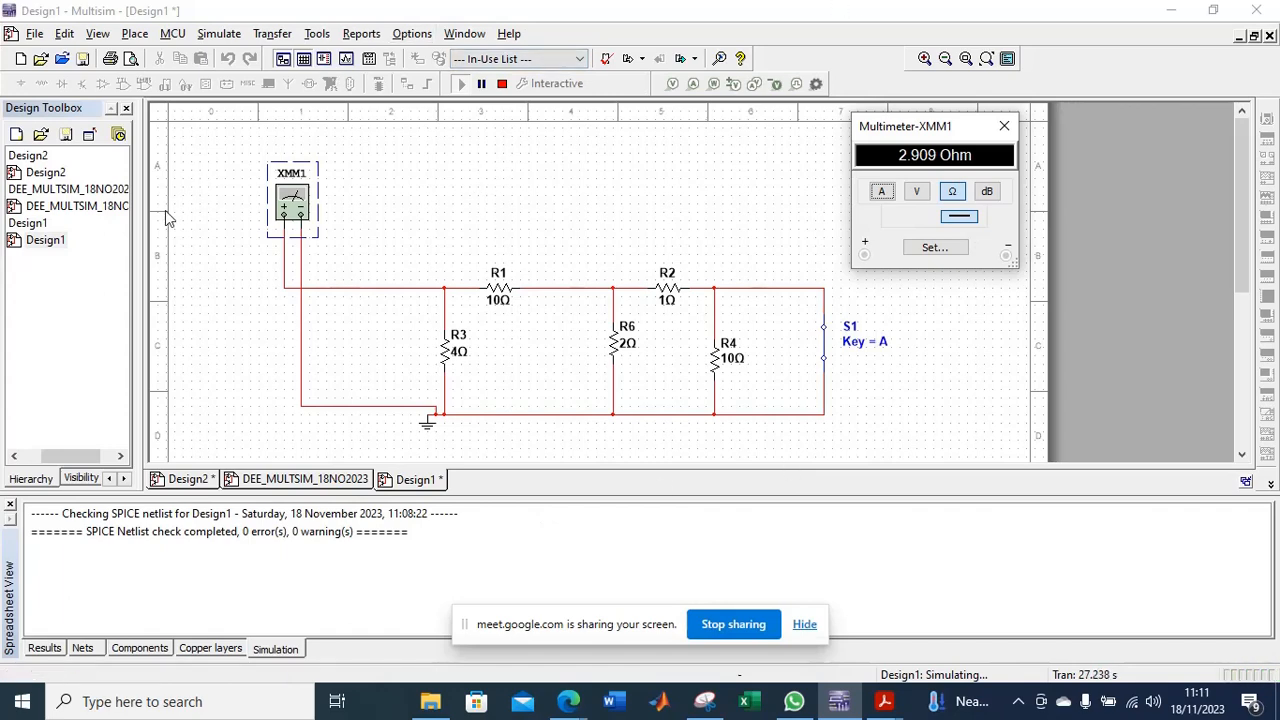
pyautogui.click(378, 330)
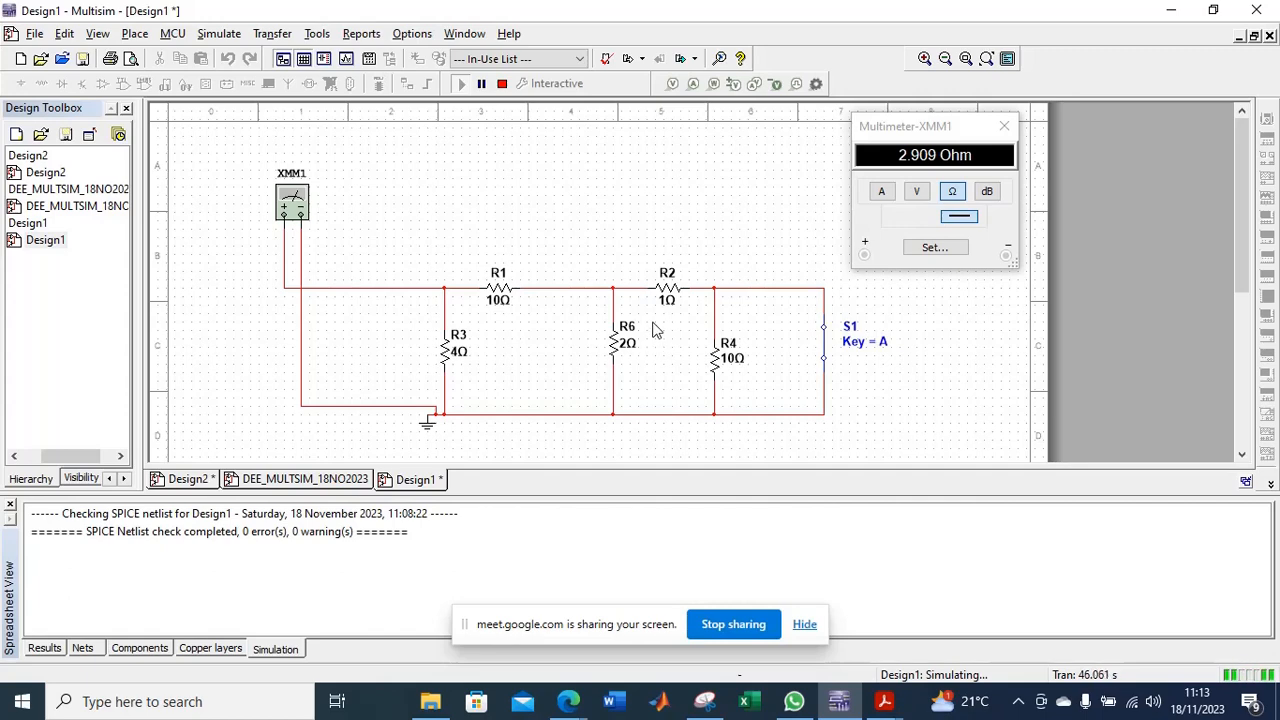
pyautogui.click(884, 705)
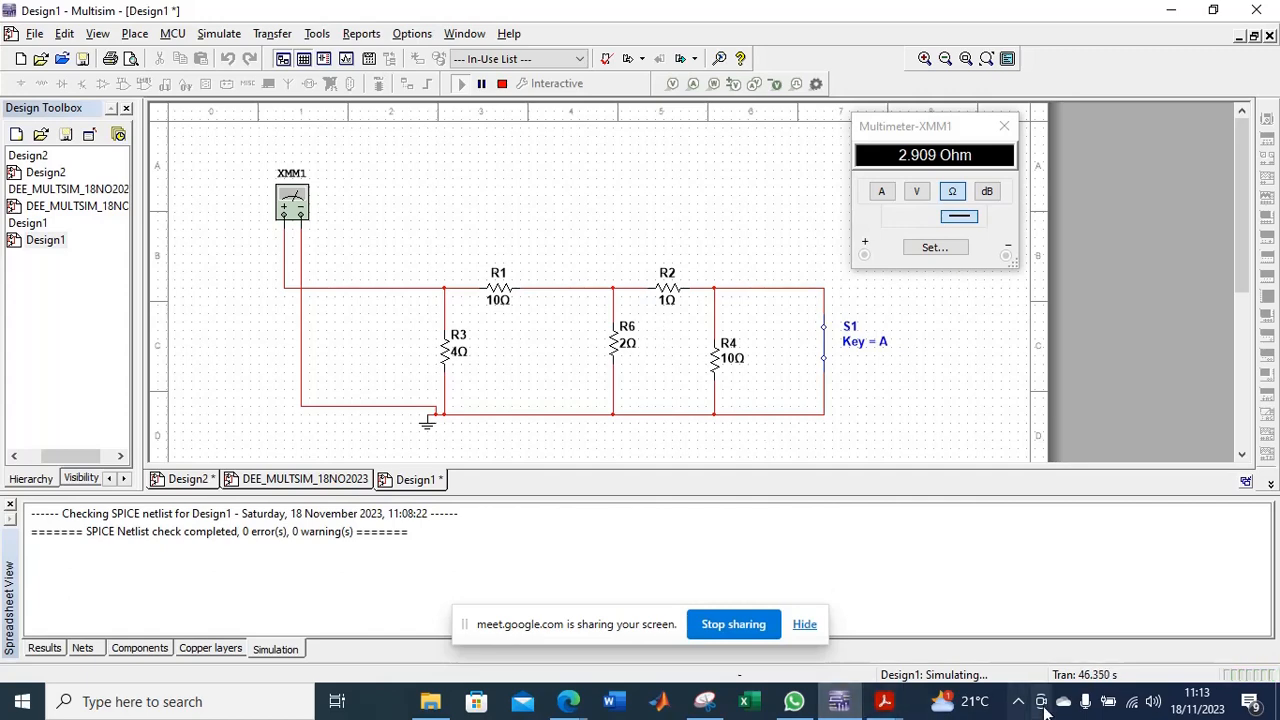